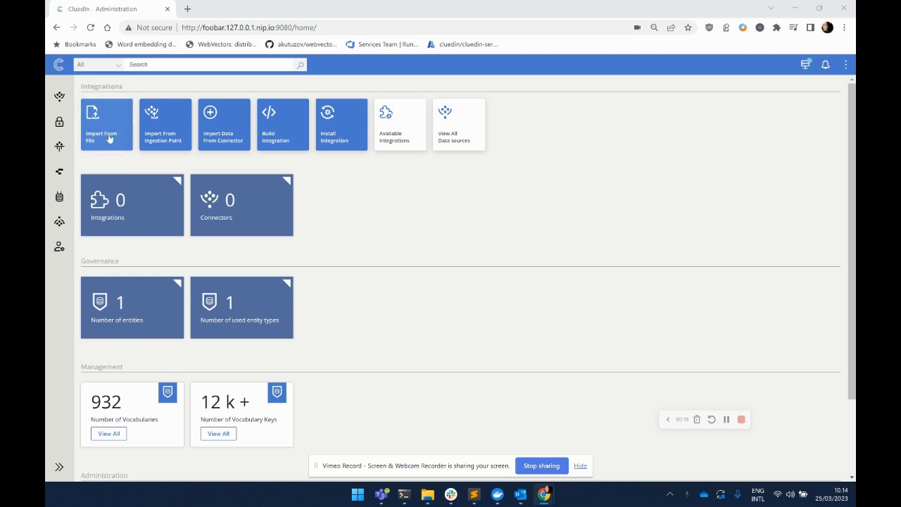
Import the Hierarchies.csv file from the Downloads folder and upload it under the group Data.
left_click(108, 138)
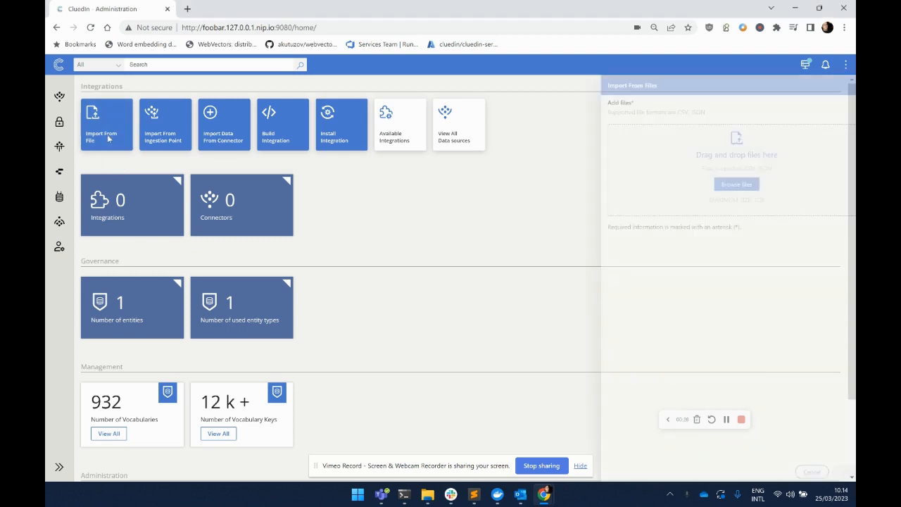
left_click(717, 184)
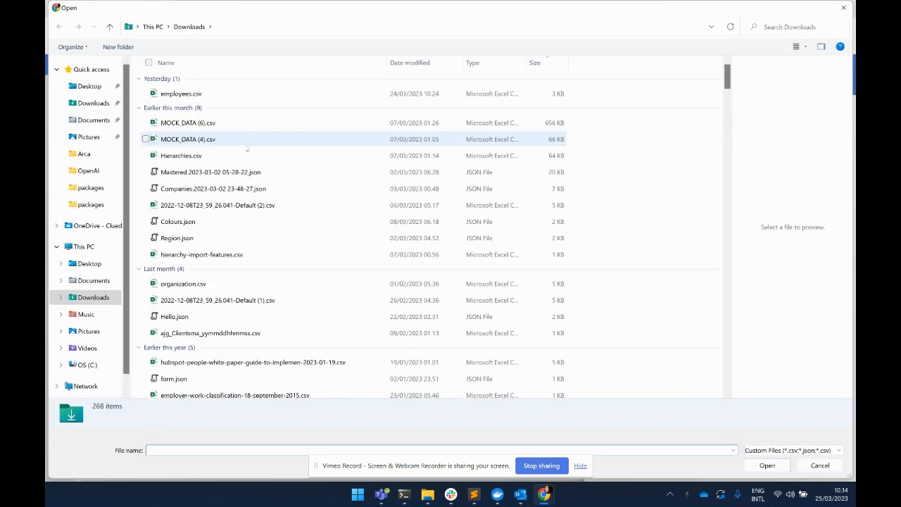
left_click(199, 158)
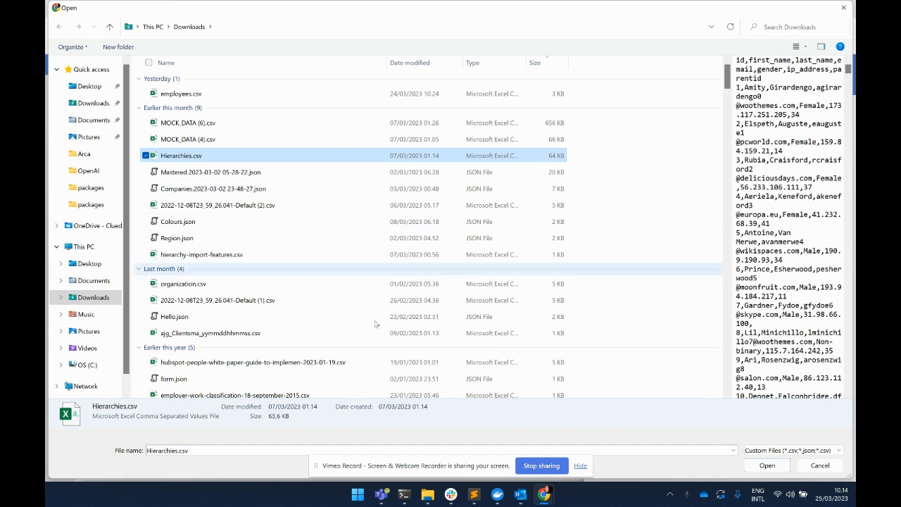
left_click(769, 470)
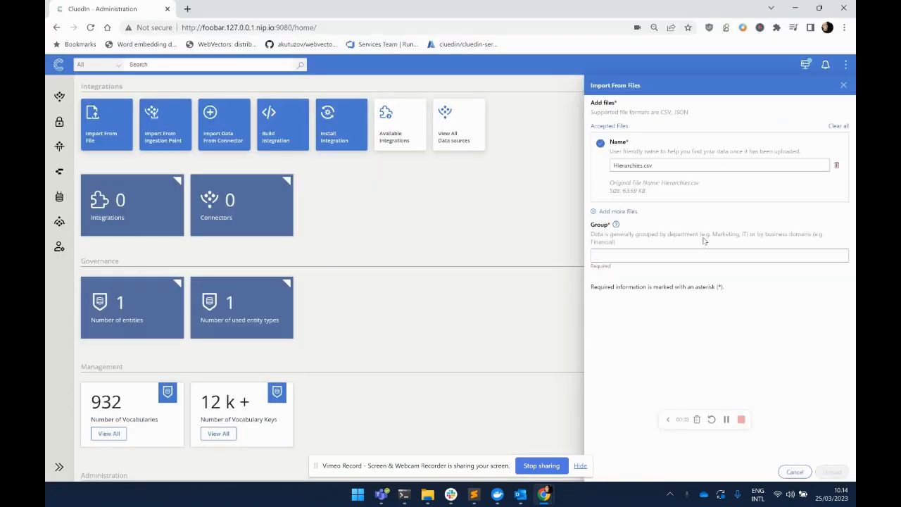
left_click(638, 255)
type("Data")
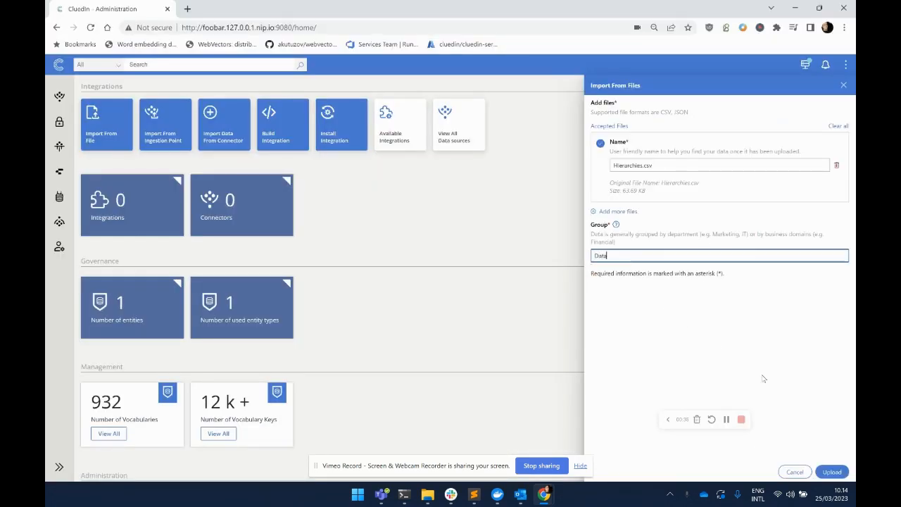
left_click(832, 472)
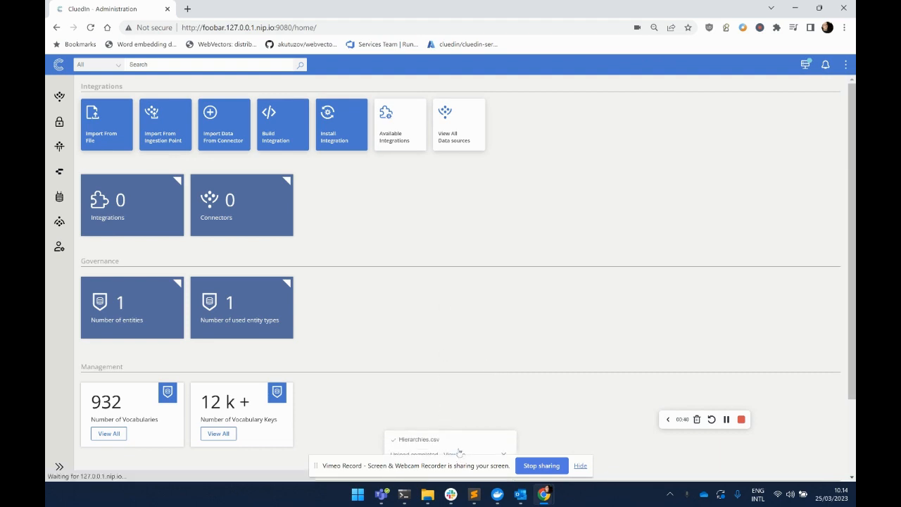
Open the uploaded Hierarchies.csv data set and start a new mapping for it with the Auto Mapping type.
left_click(461, 455)
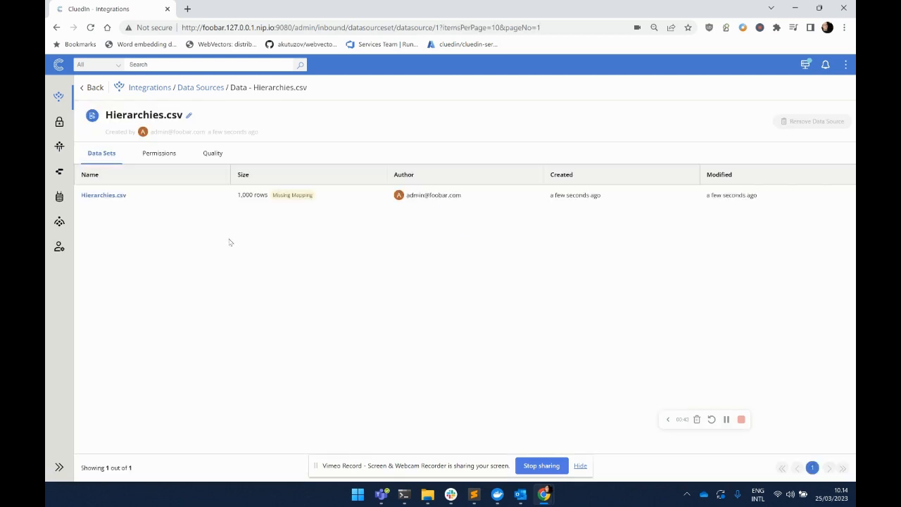
left_click(106, 196)
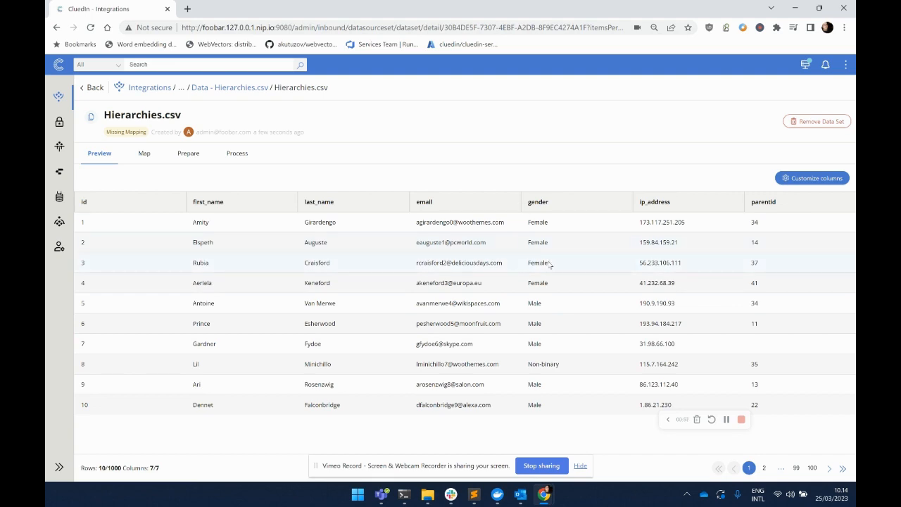
left_click(151, 151)
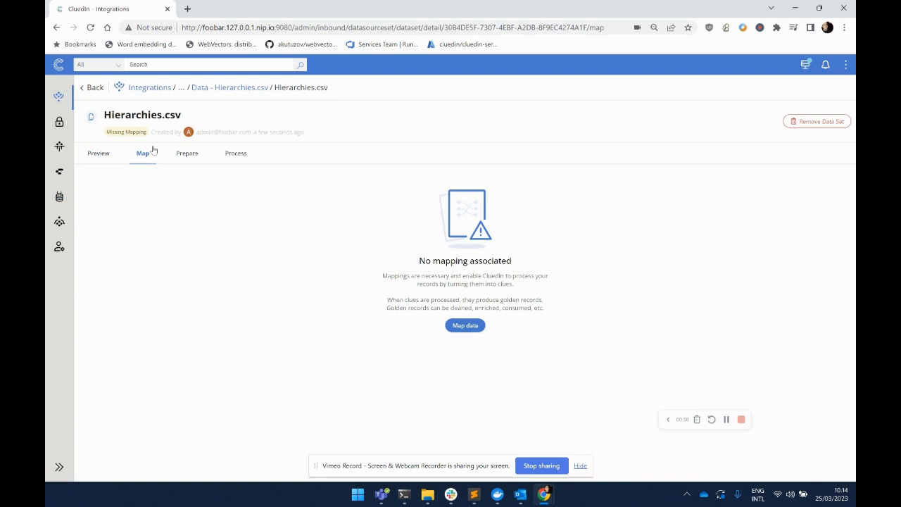
left_click(472, 329)
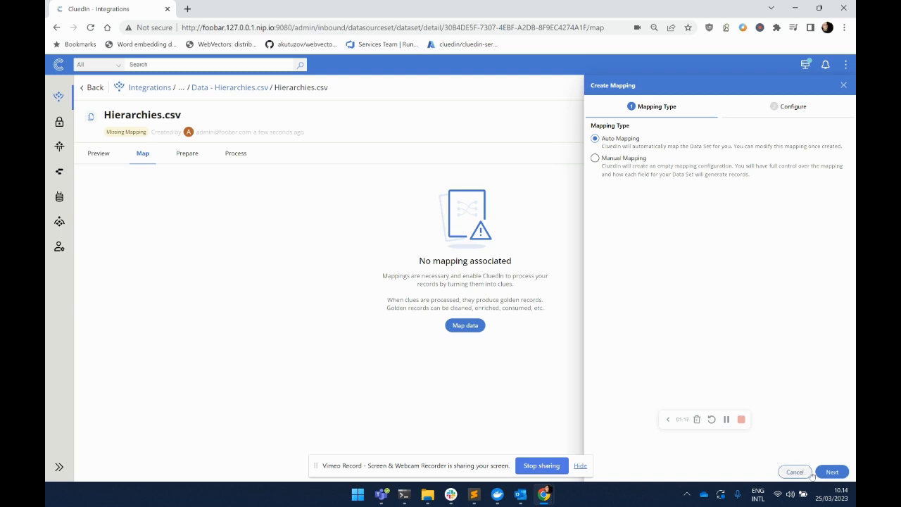
left_click(832, 472)
Define a new entity type People for the mapping and give it the Intelligence icon.
left_click(667, 177)
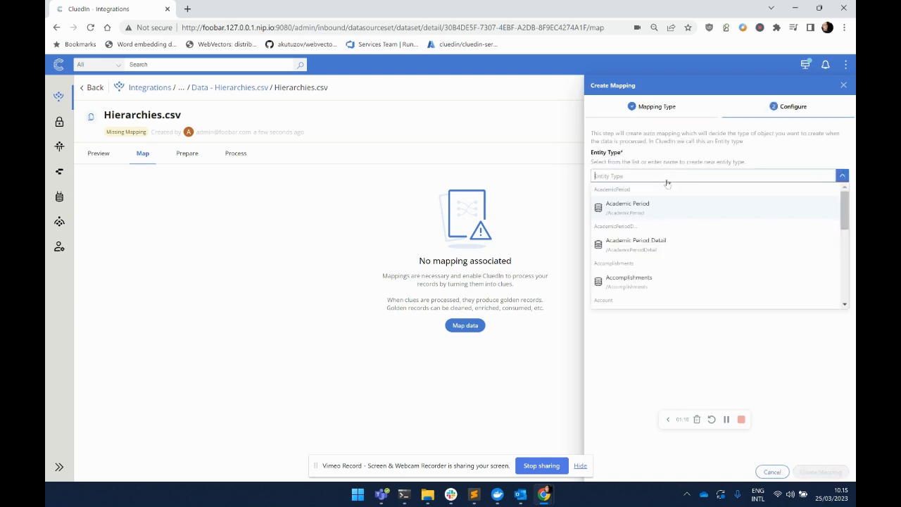
type("Peo")
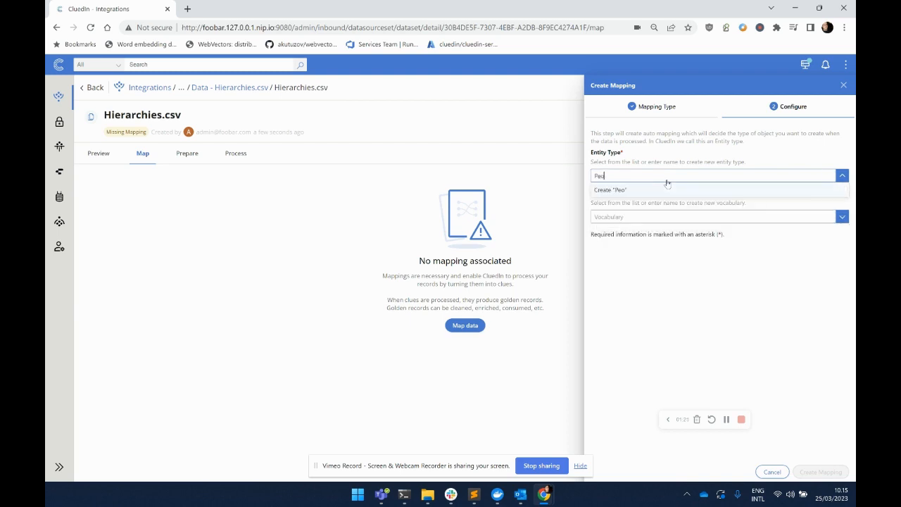
type("ple")
left_click(640, 190)
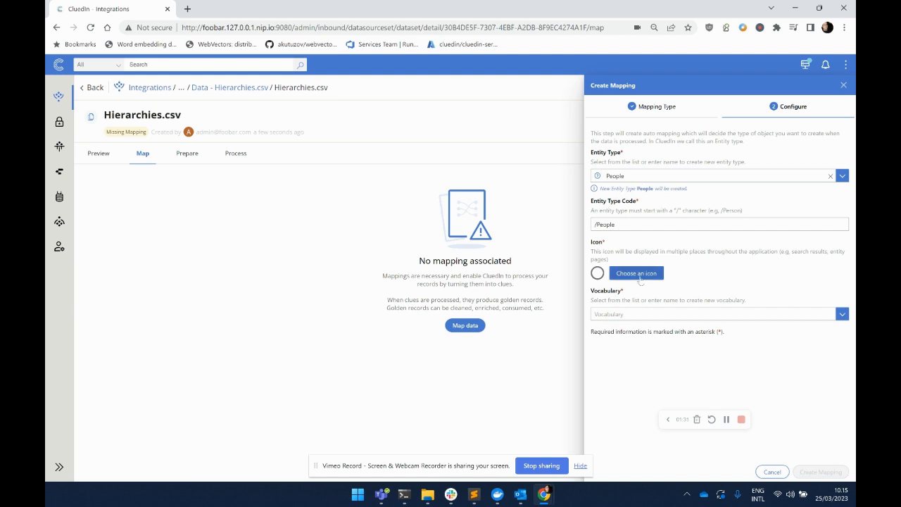
left_click(641, 279)
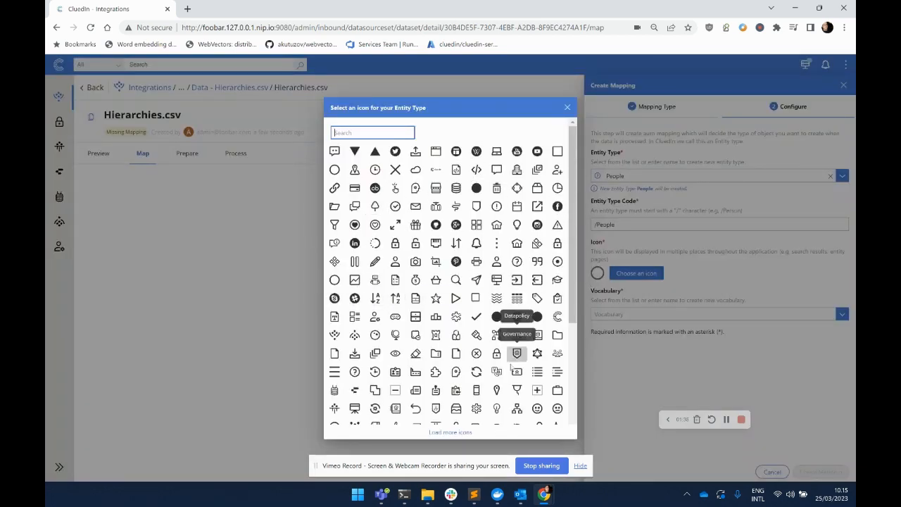
left_click(456, 372)
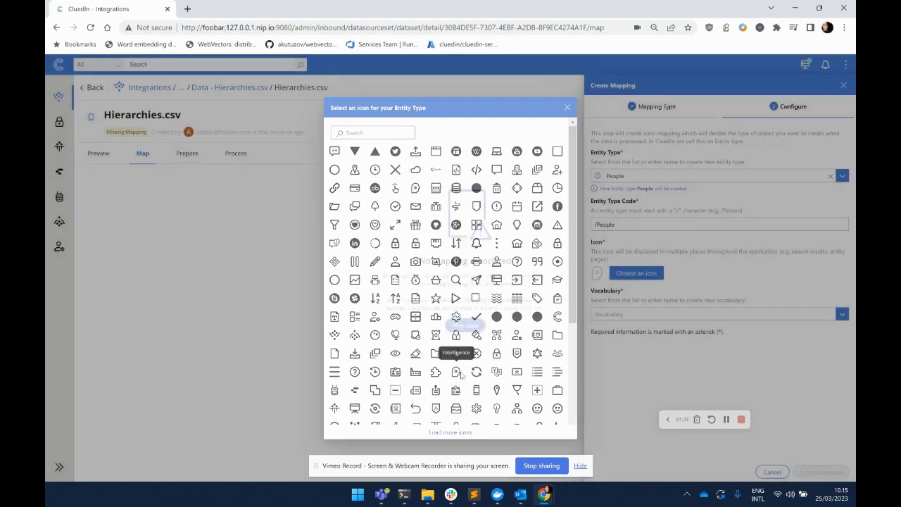
Define a new vocabulary People, check the previewed field mappings, and create the mapping.
left_click(621, 316)
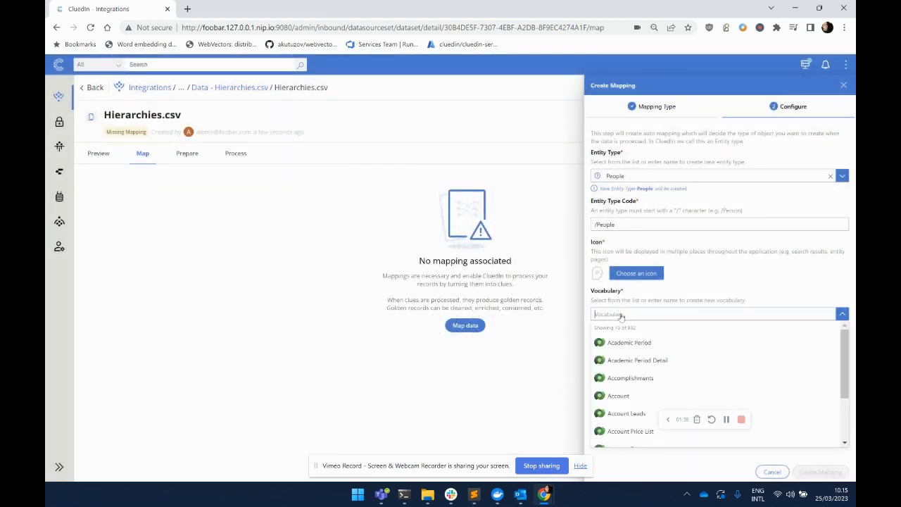
type("People")
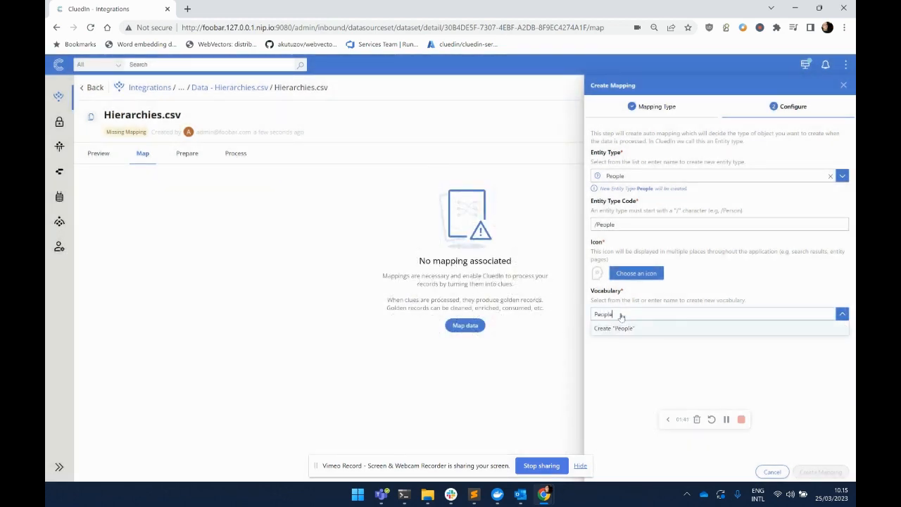
left_click(633, 331)
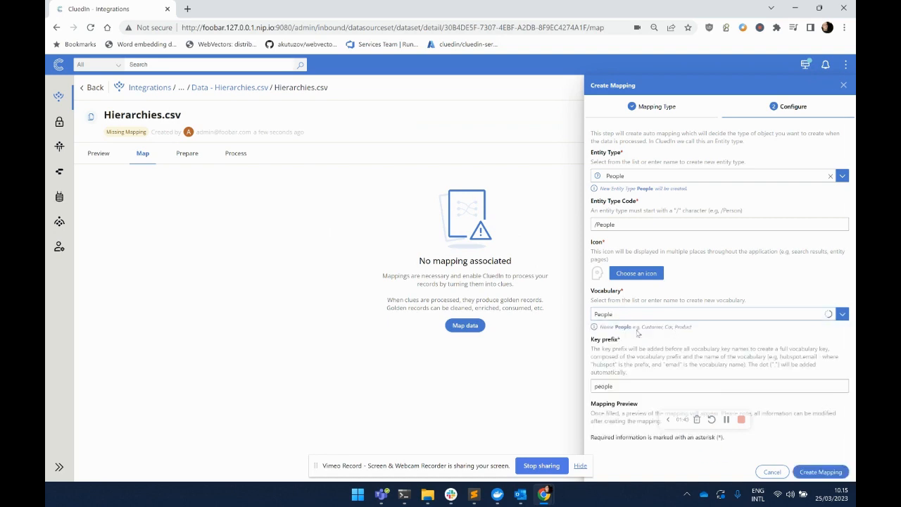
scroll(721, 347, "down", 2)
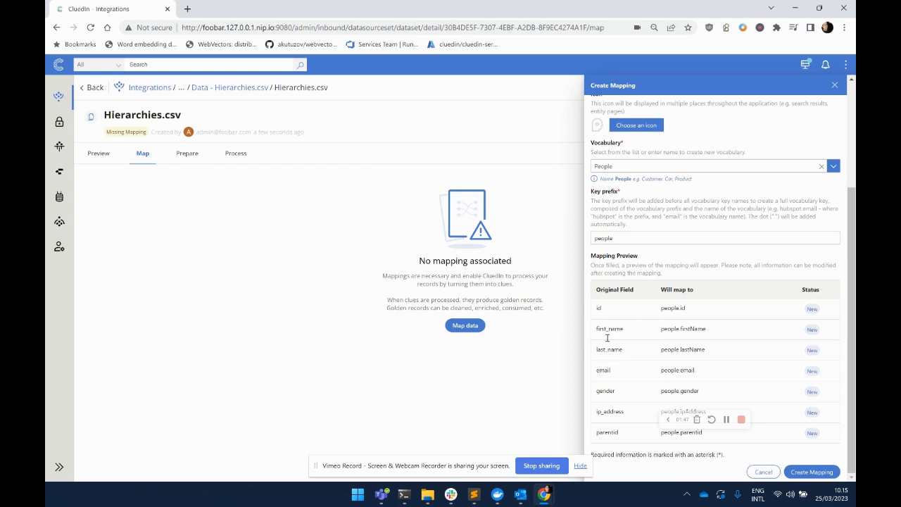
double_click(673, 308)
left_click_drag(689, 329, 707, 328)
left_click(687, 329)
left_click(817, 471)
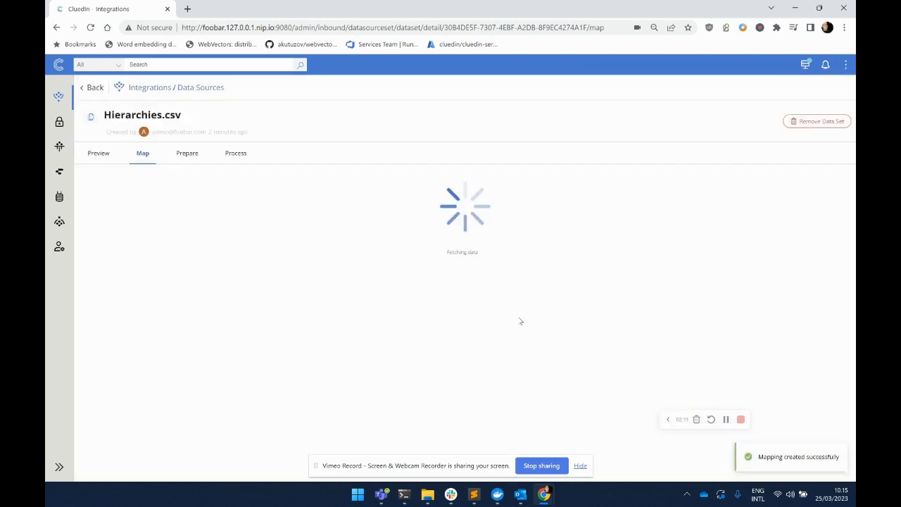
Edit the Hierarchies.csv mapping and set the entity name to people.email.
scroll(598, 322, "down", 1)
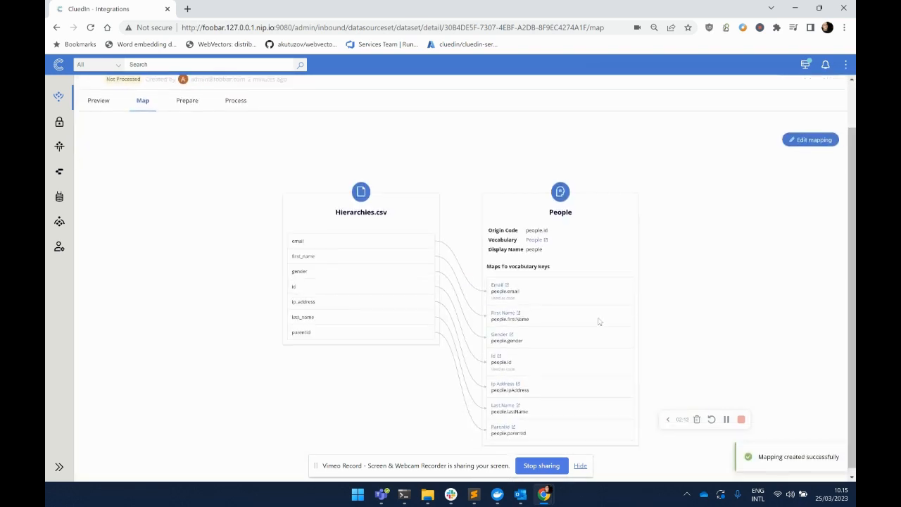
scroll(599, 322, "down", 1)
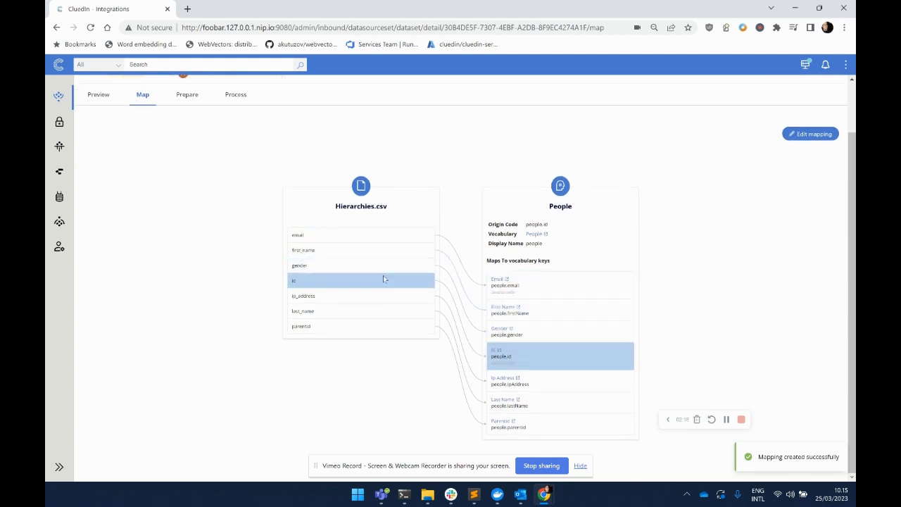
left_click(818, 134)
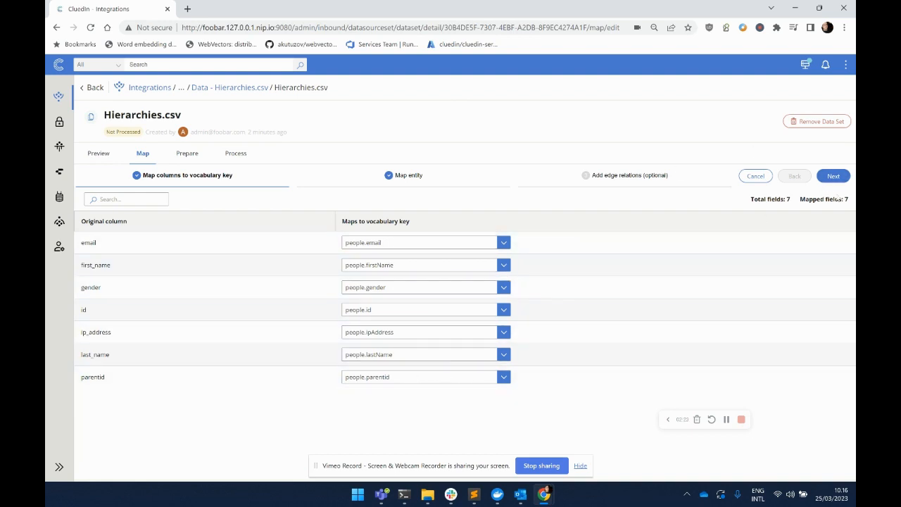
left_click(833, 176)
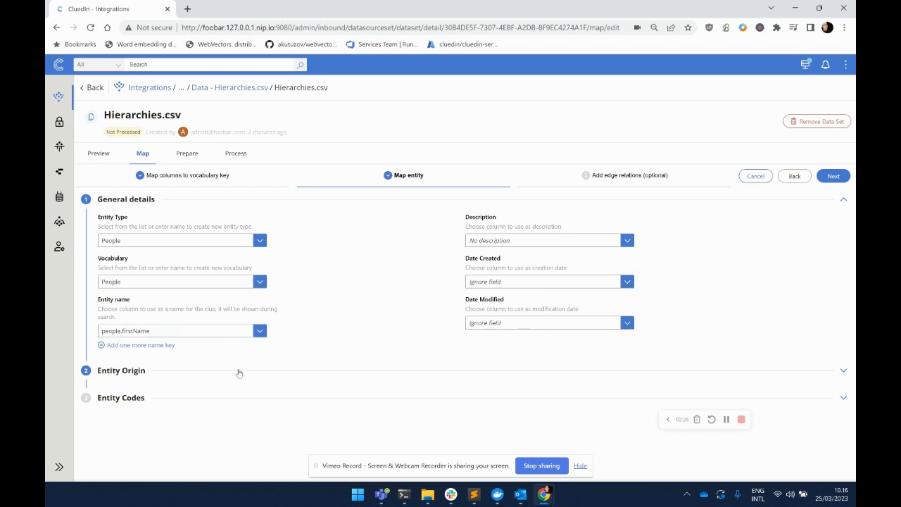
left_click(163, 333)
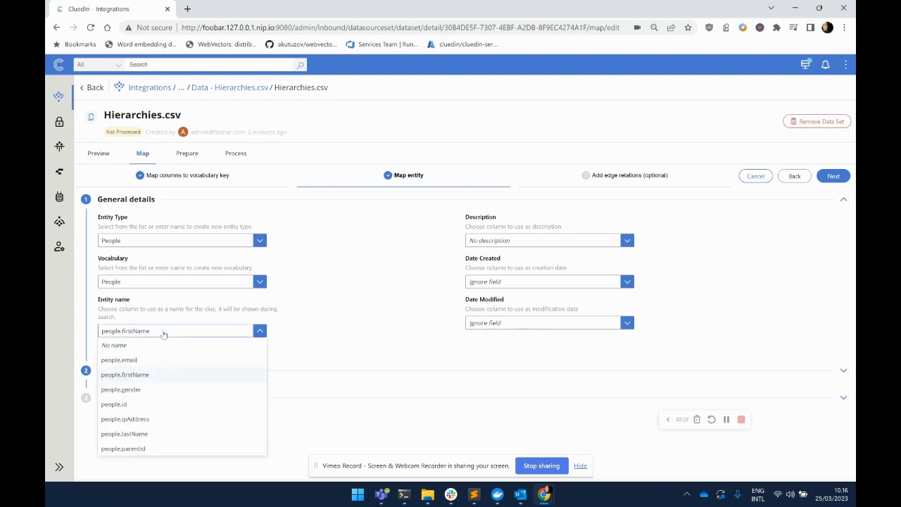
left_click(148, 361)
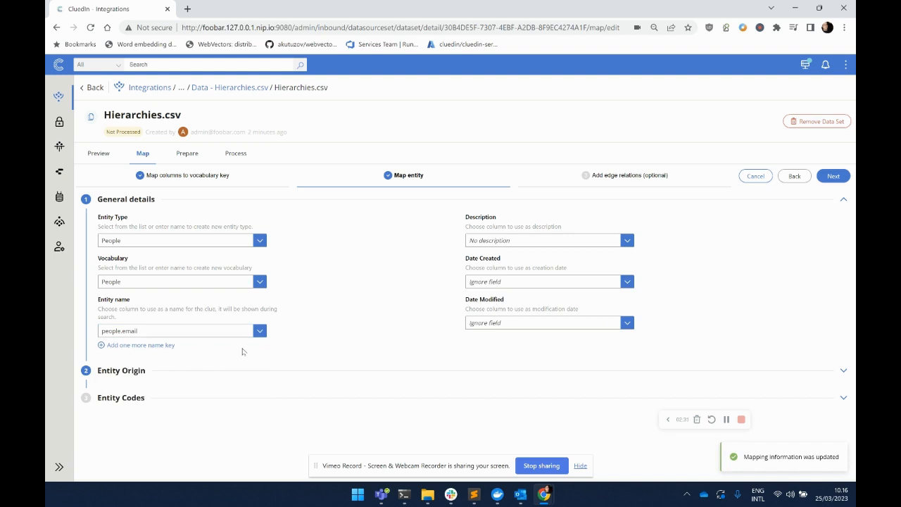
Remove Id from the entity codes and finish the mapping without adding edge relations.
left_click(134, 375)
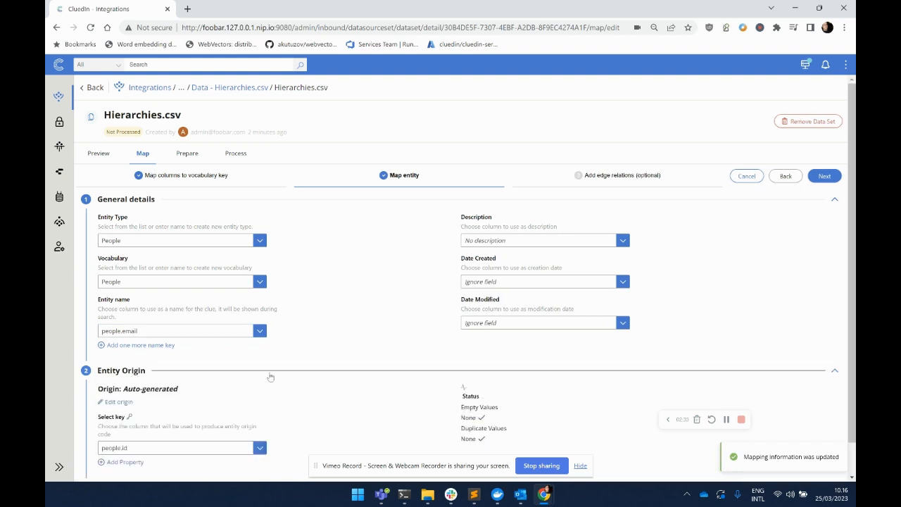
scroll(270, 378, "down", 1)
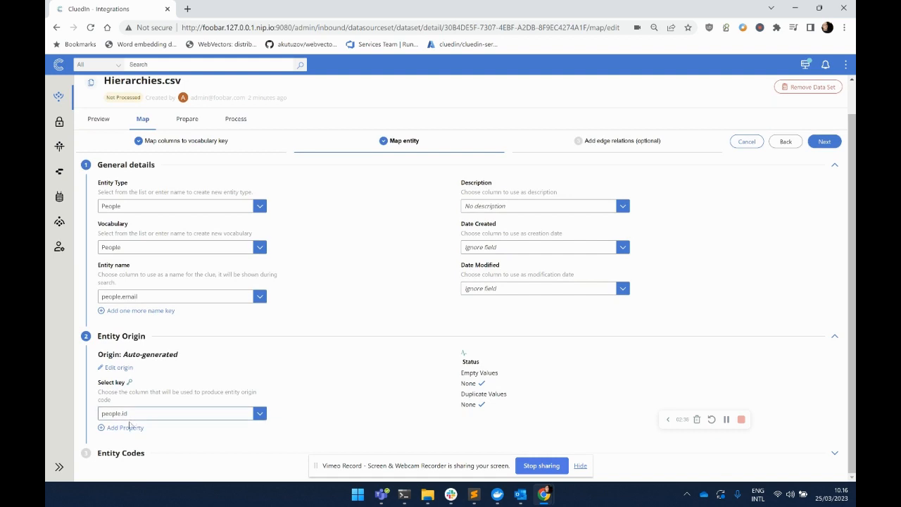
left_click(130, 454)
scroll(139, 440, "down", 3)
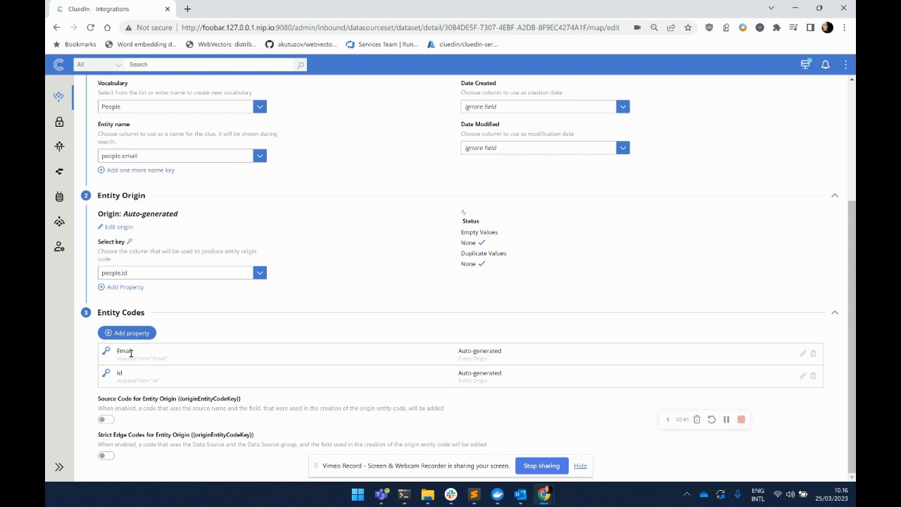
left_click(814, 378)
scroll(816, 282, "up", 5)
left_click(832, 176)
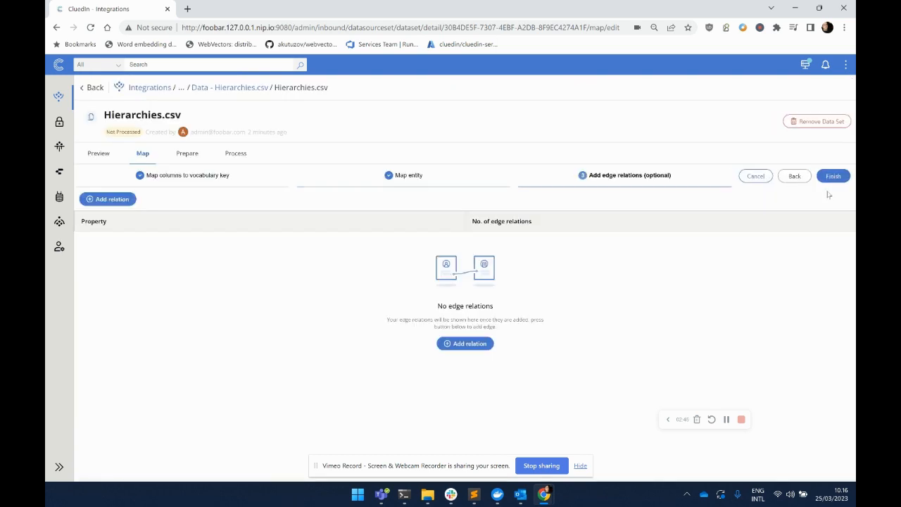
left_click(833, 176)
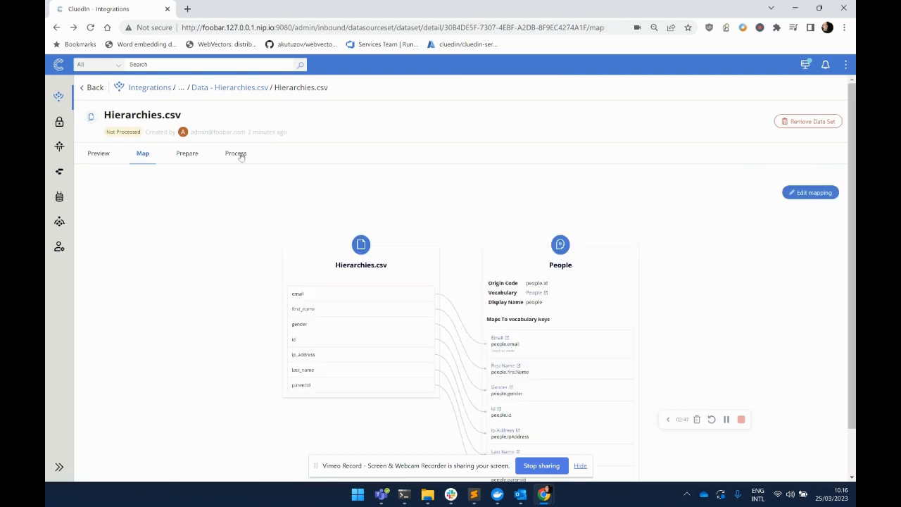
Process the Hierarchies.csv data set and confirm pushing its clues into CluedIn.
left_click(237, 154)
left_click(98, 179)
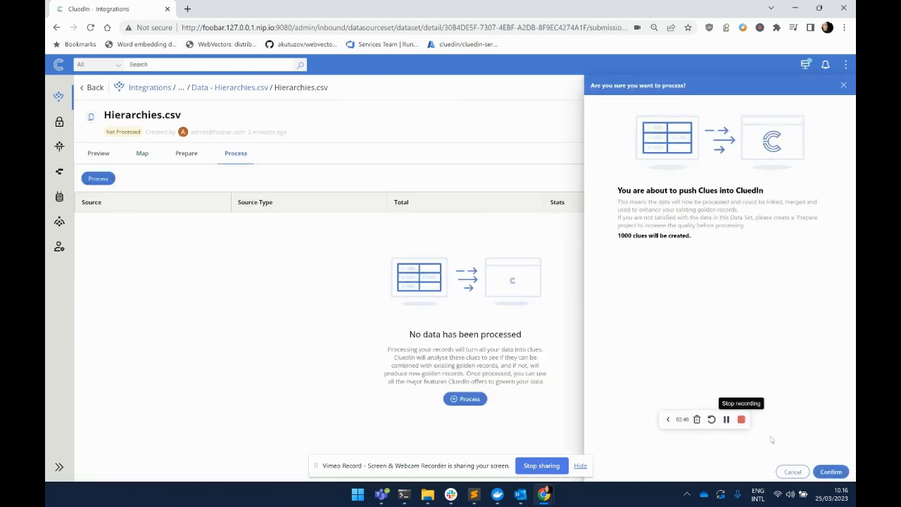
left_click(831, 472)
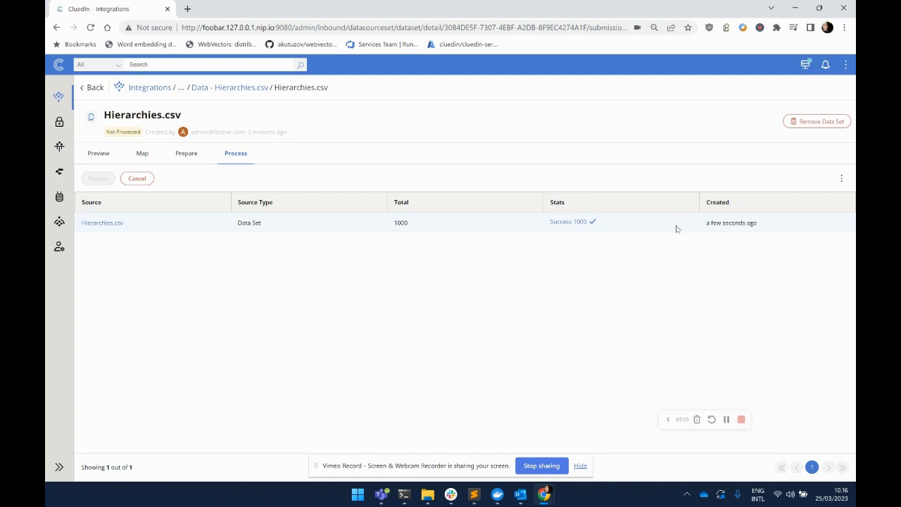
Search across all records and open the first listed record's overview.
left_click(301, 63)
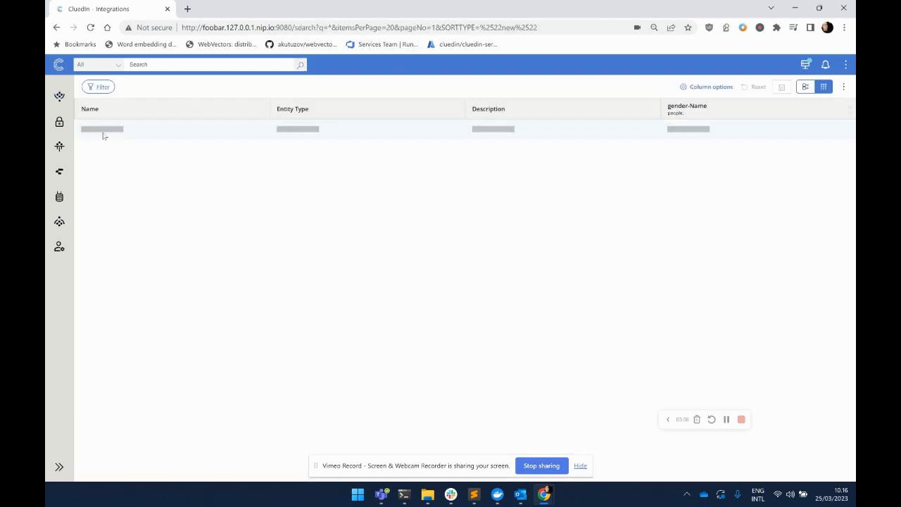
left_click(105, 132)
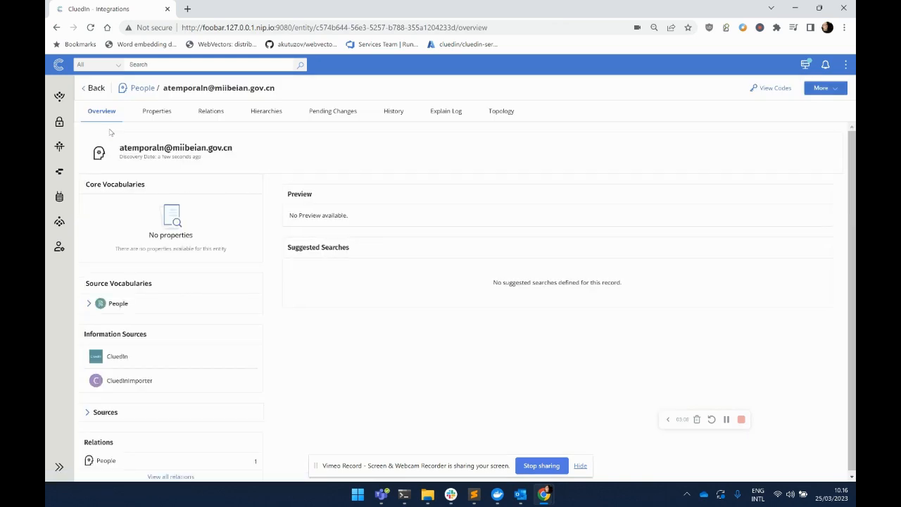
Examine the record's properties and the direct edit form for its people.gender value, closing the form without saving.
left_click(172, 111)
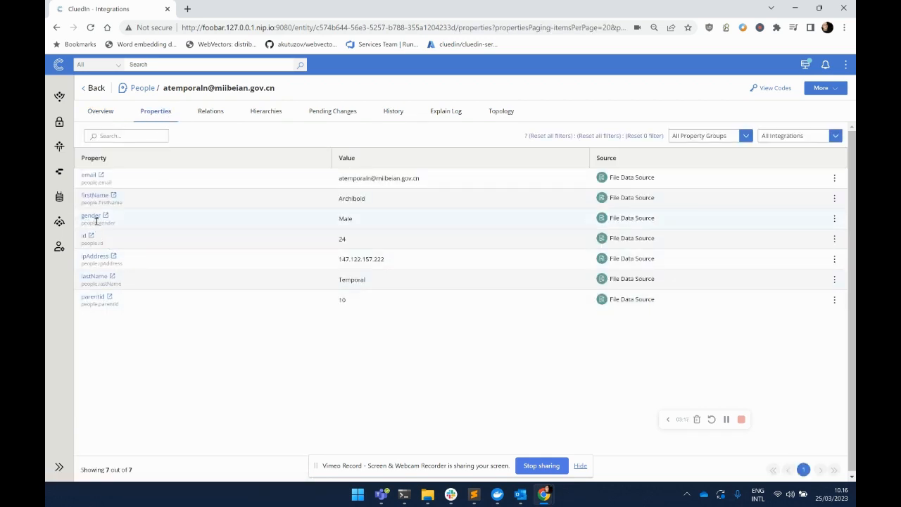
mouse_move(97, 221)
left_click_drag(336, 220, 374, 220)
left_click(834, 218)
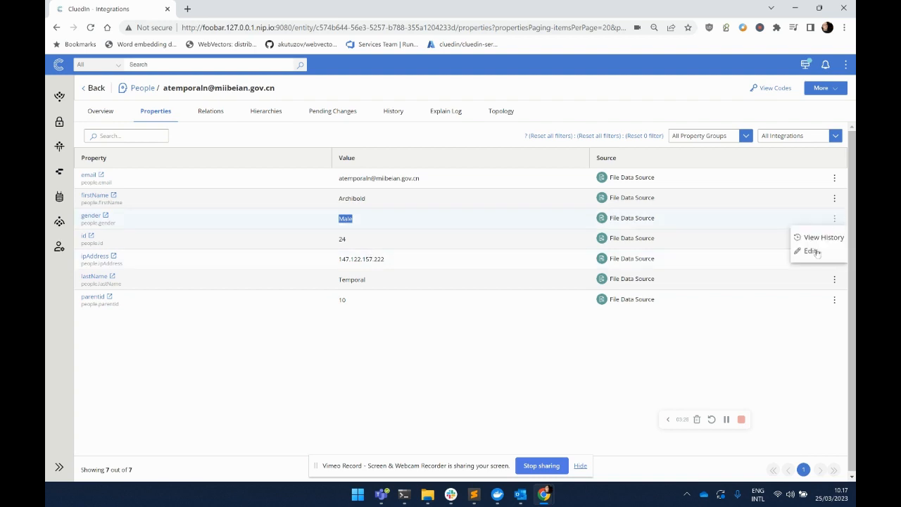
left_click(817, 253)
left_click(702, 153)
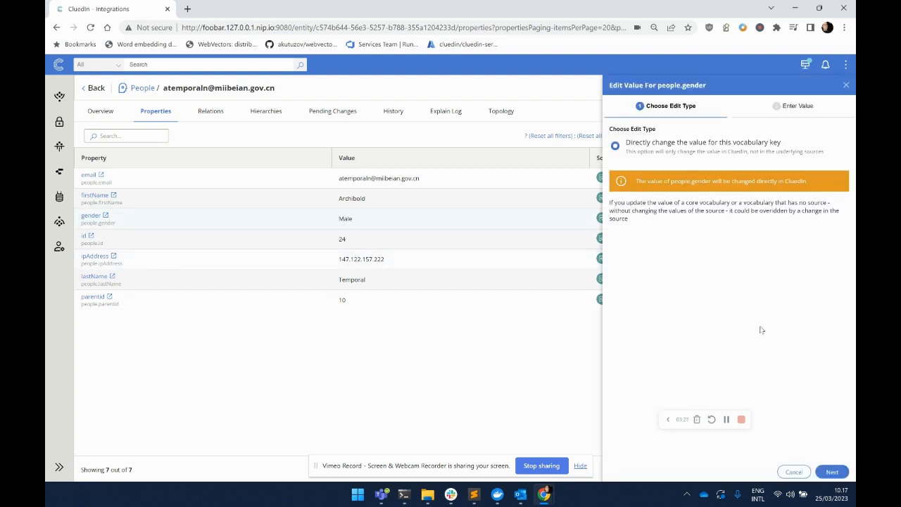
left_click(833, 472)
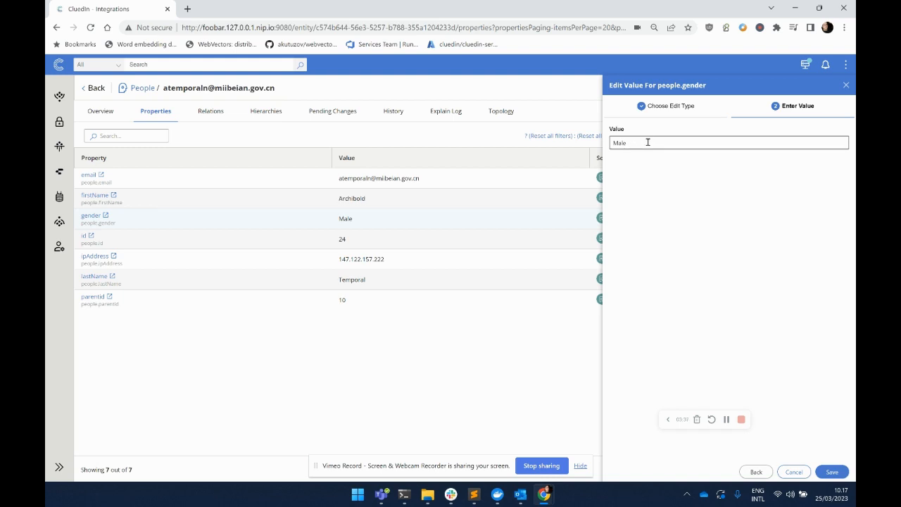
left_click(790, 475)
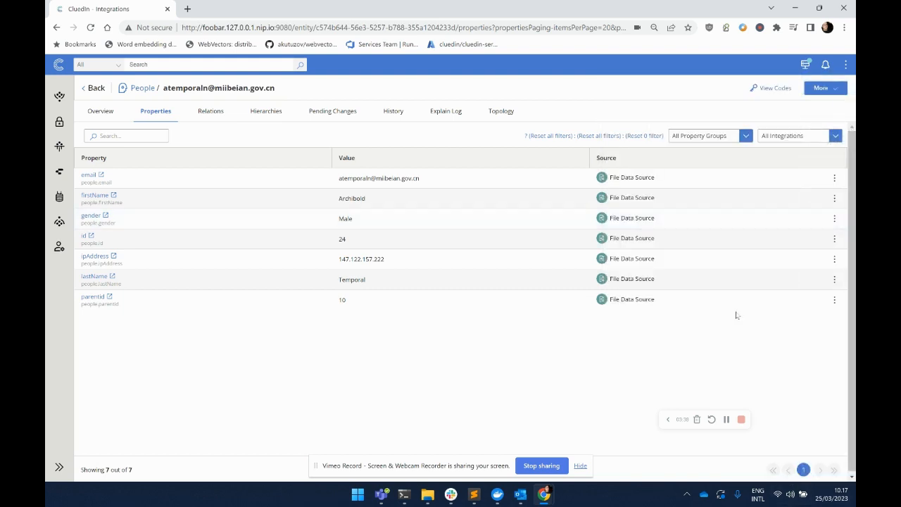
Create an entity type with display name Gender, code /Gender, path gender, the gender symbol icon and the default layout.
left_click(59, 198)
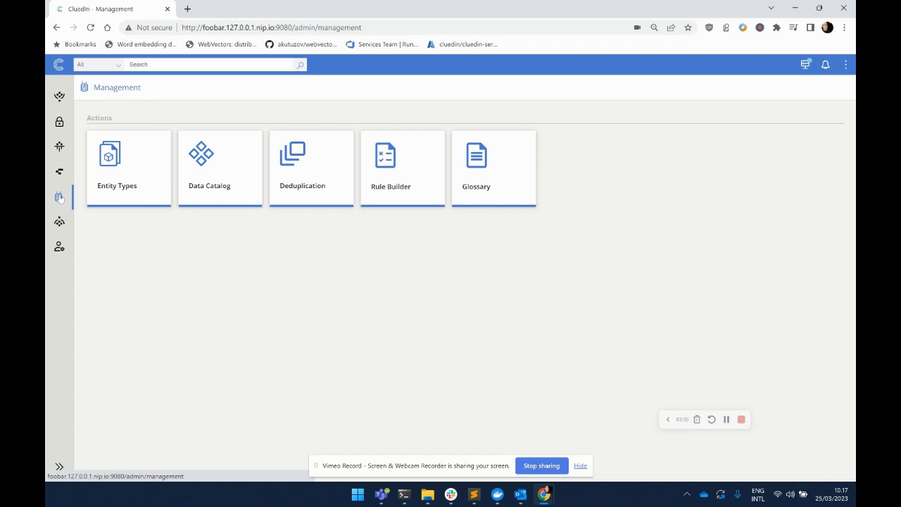
left_click(134, 185)
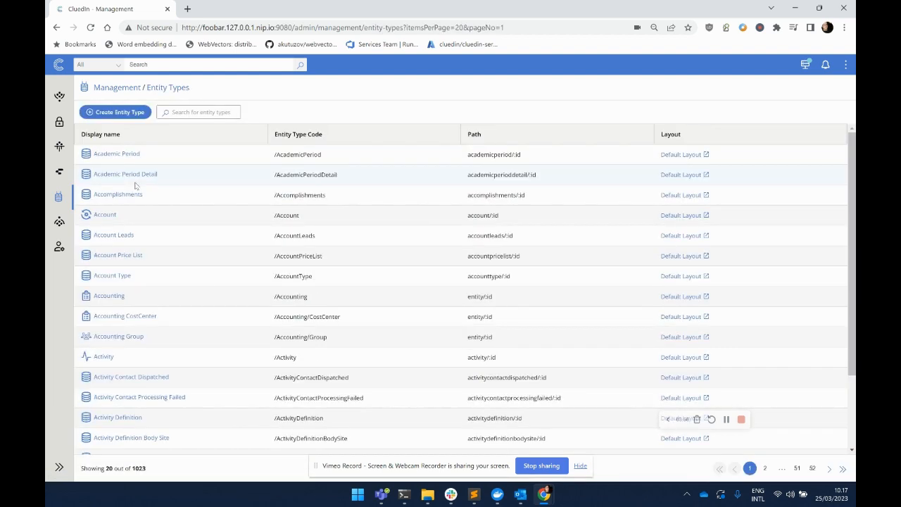
left_click(123, 113)
type("Gender")
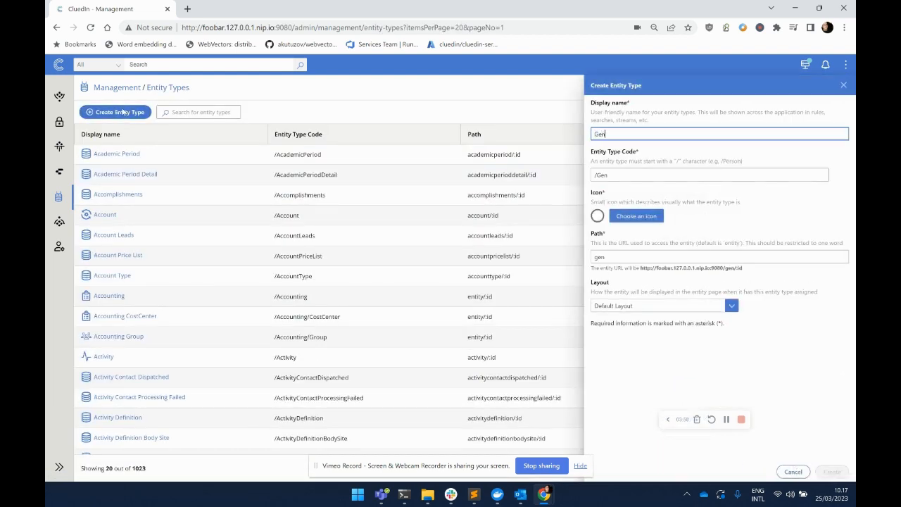
left_click(638, 218)
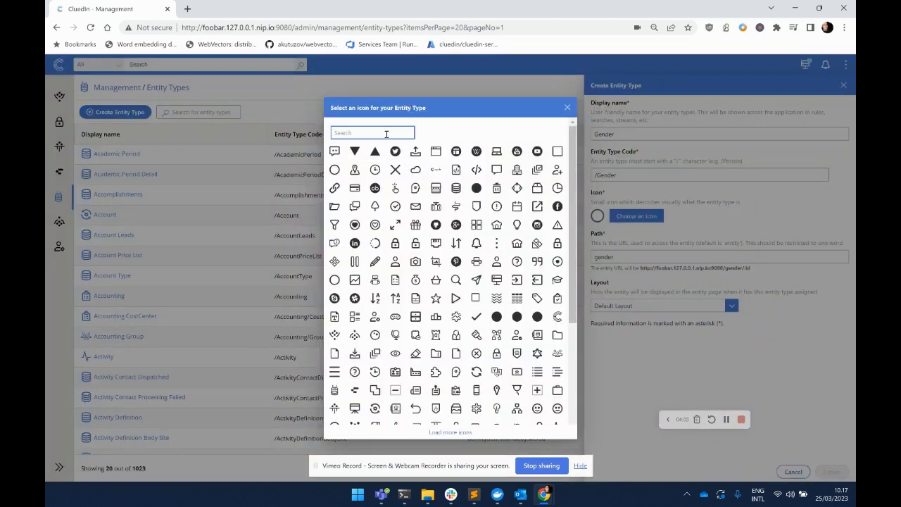
type("gen")
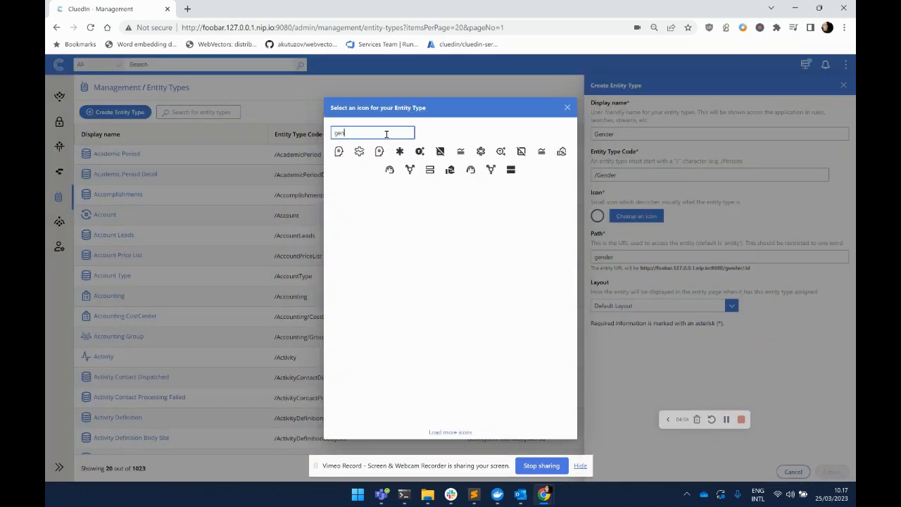
left_click(410, 169)
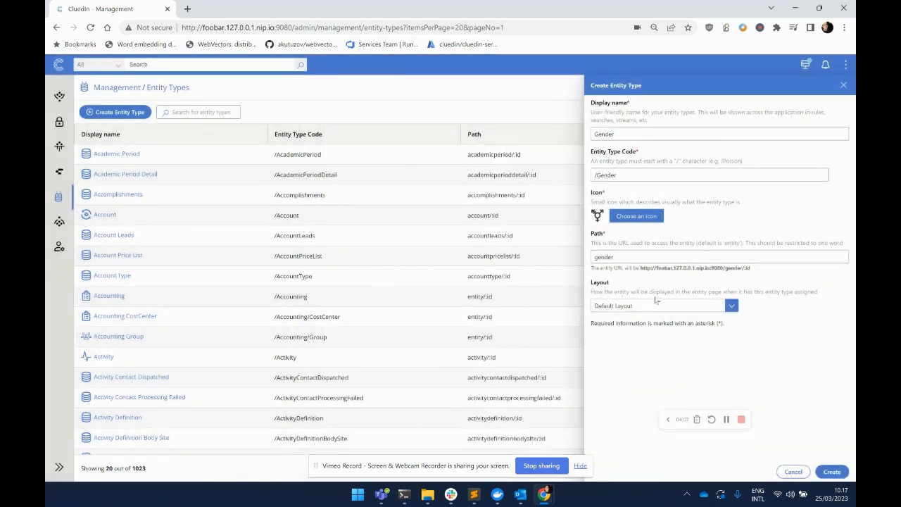
left_click(832, 473)
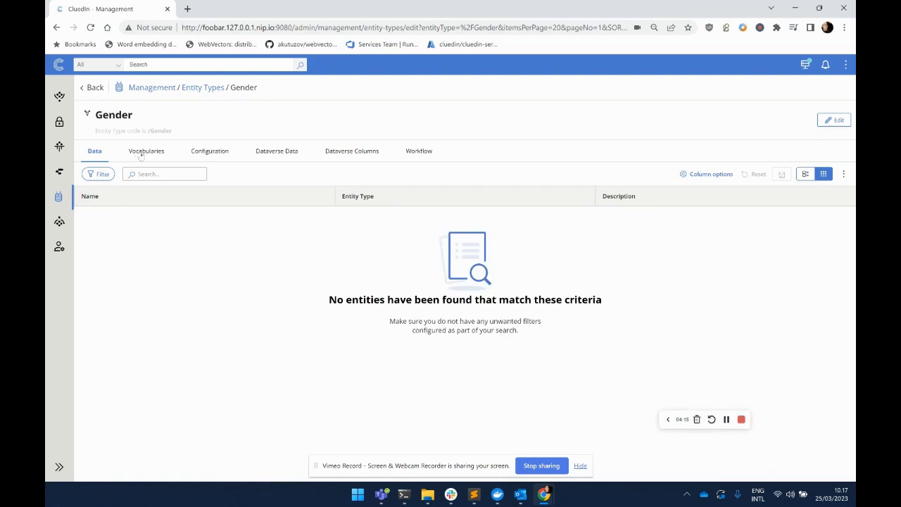
Create a vocabulary named Gender in the data catalog with primary entity type Gender, no source and key prefix gender.
left_click(59, 198)
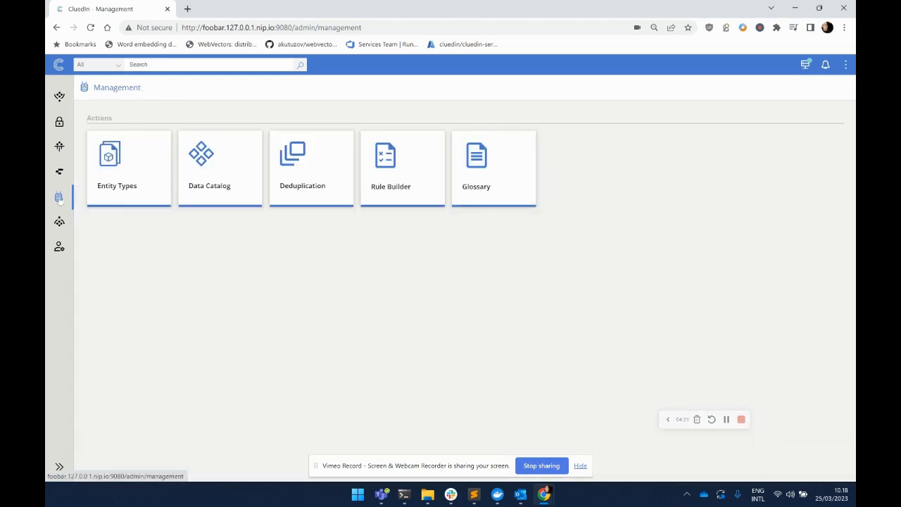
left_click(227, 176)
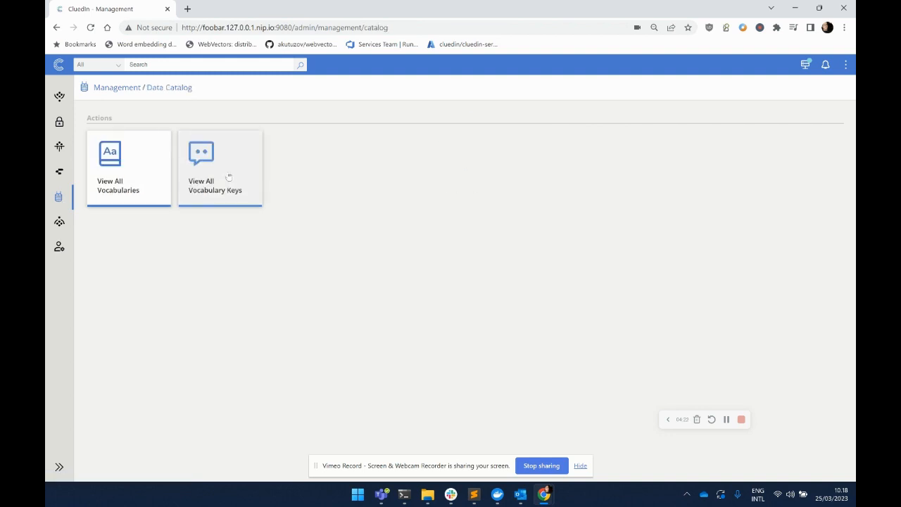
left_click(148, 186)
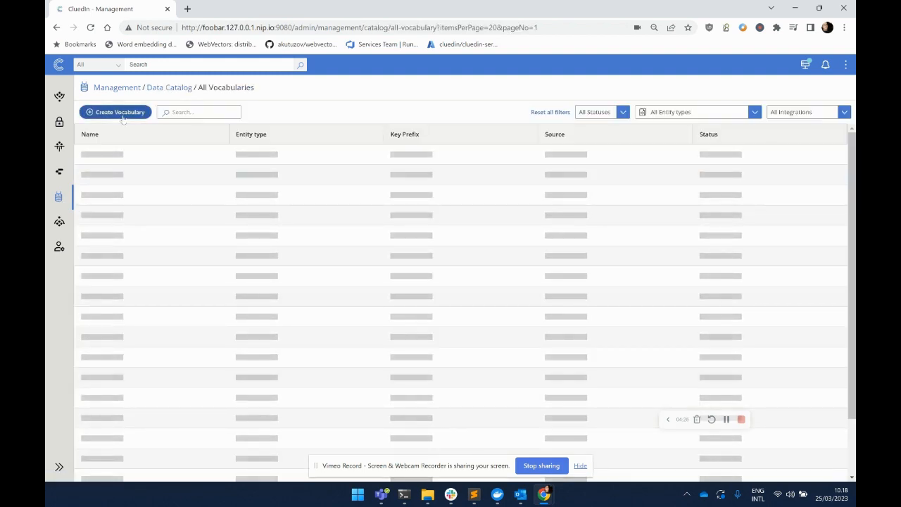
left_click(122, 115)
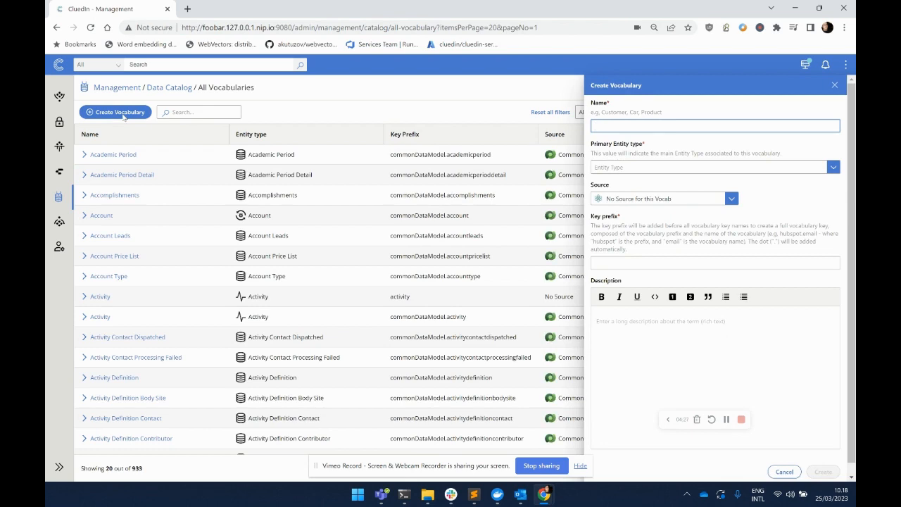
type("Gender")
left_click(616, 167)
type("Gen")
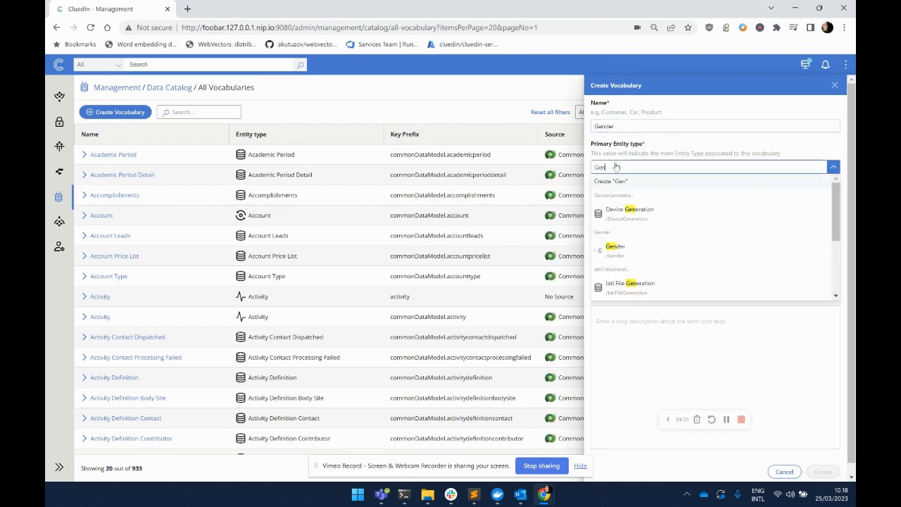
left_click(638, 247)
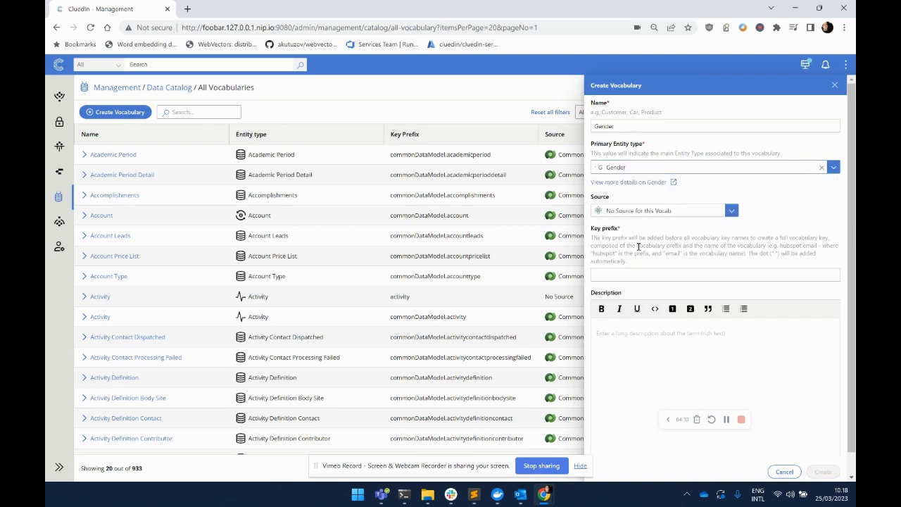
left_click(638, 274)
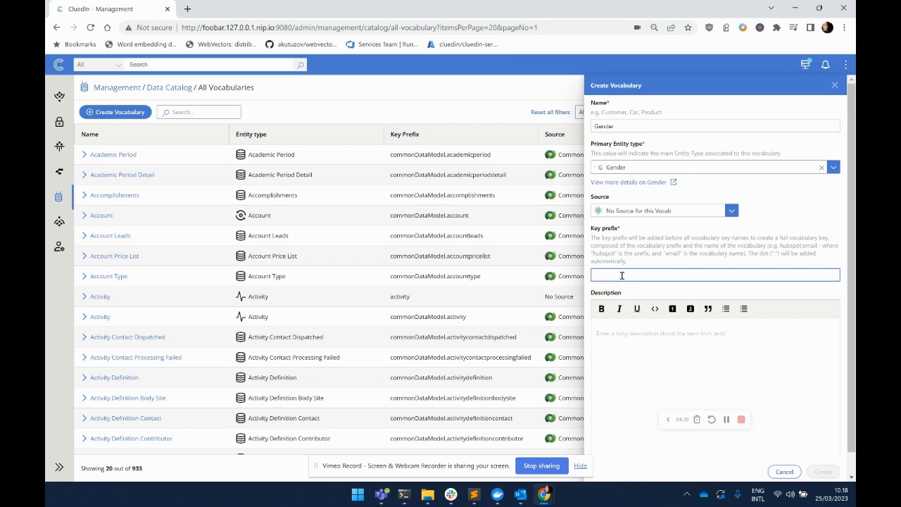
type("gender")
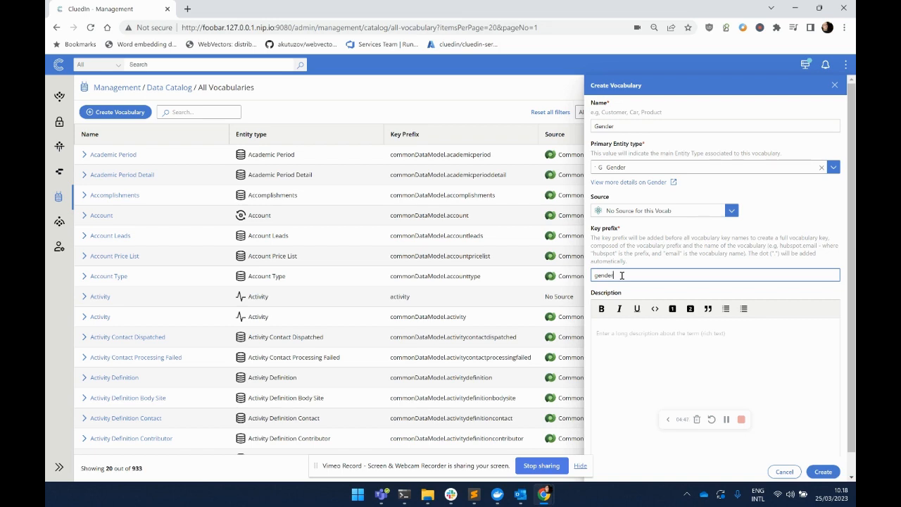
left_click(821, 471)
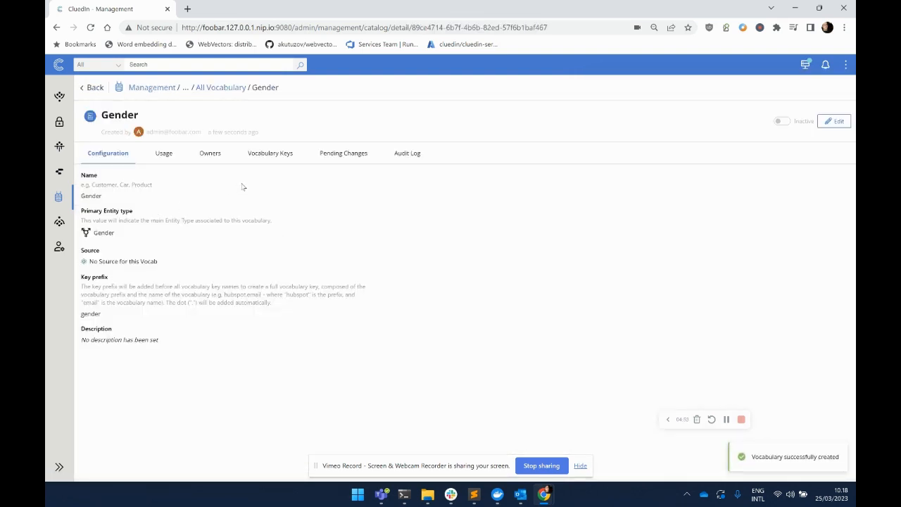
Add a vocabulary key to the Gender vocabulary with display name and name Code, group Meta and data type Text.
left_click(266, 161)
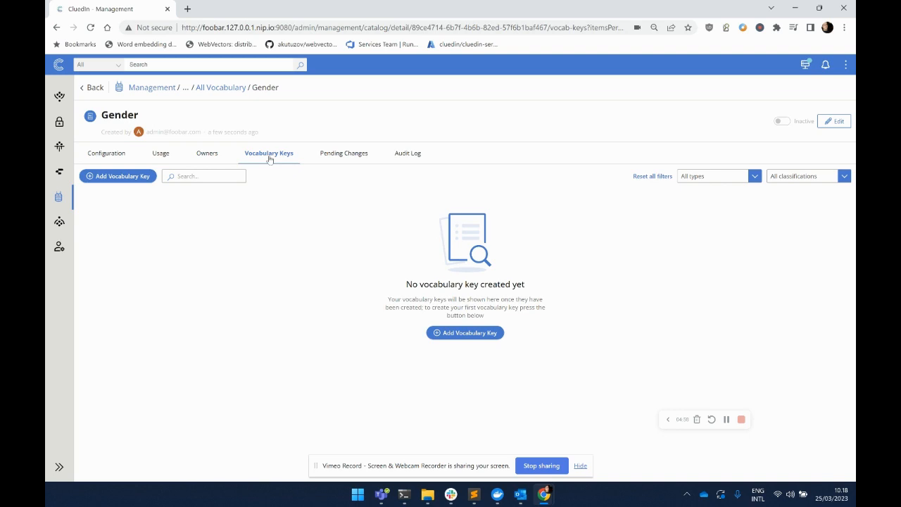
left_click(129, 176)
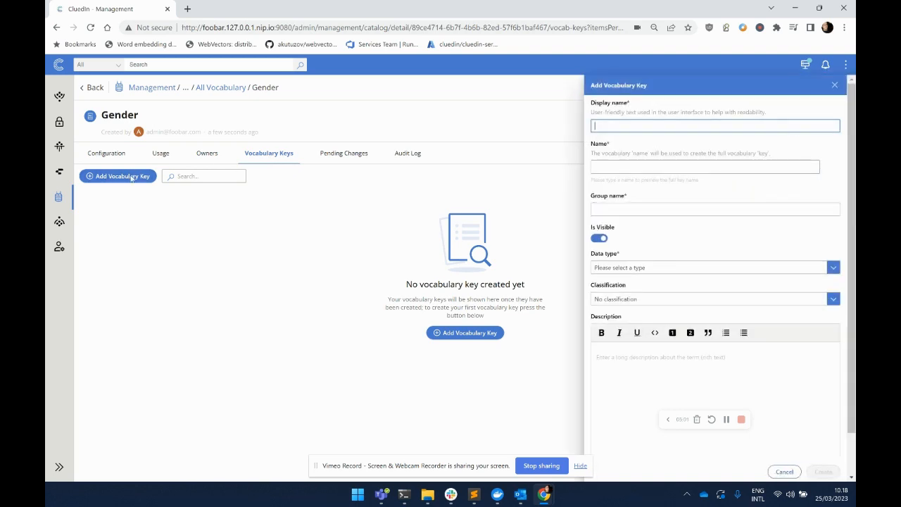
type("Code")
left_click(613, 168)
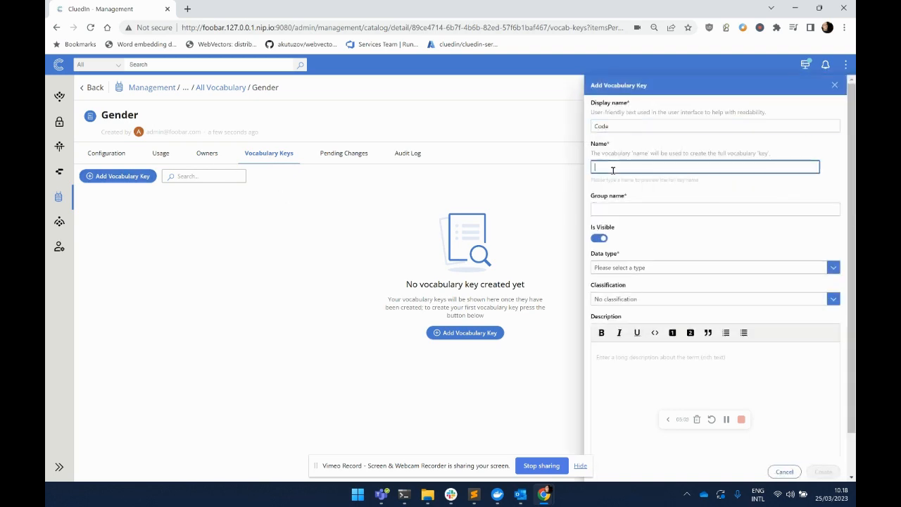
type("Code")
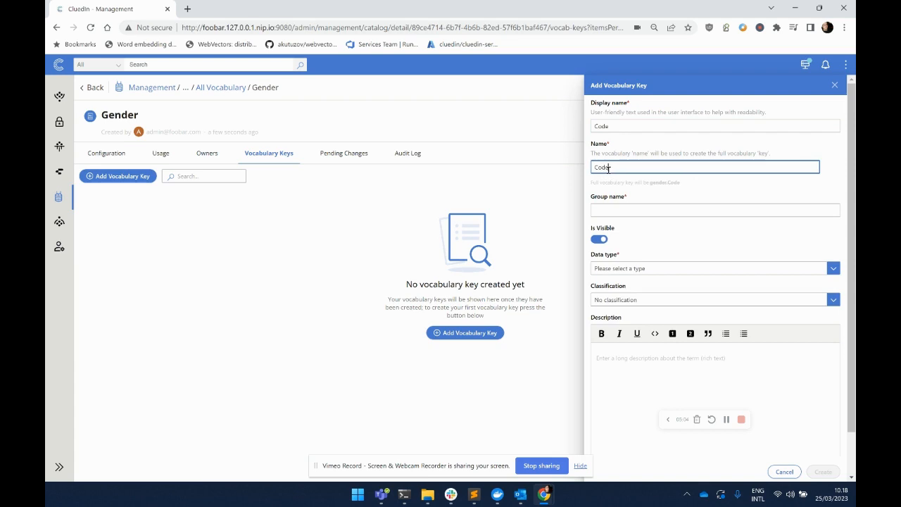
left_click(631, 214)
type("Meta")
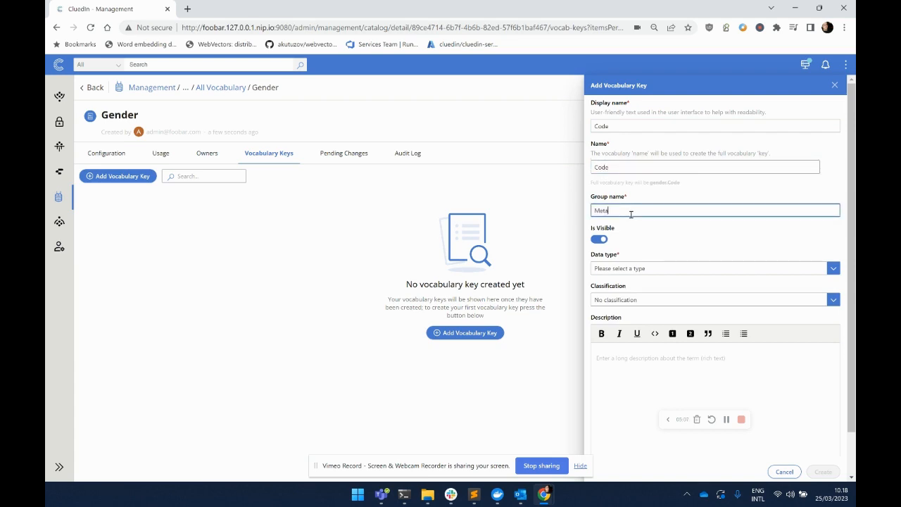
left_click(633, 268)
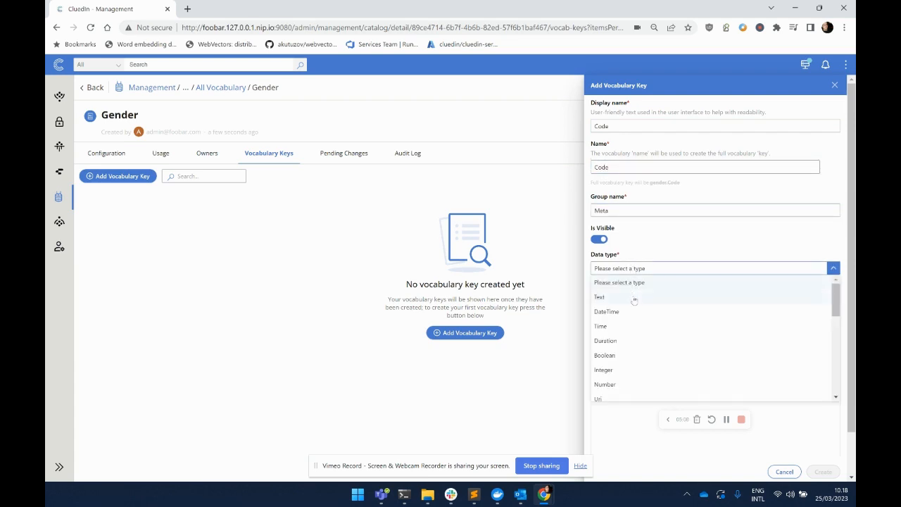
left_click(634, 298)
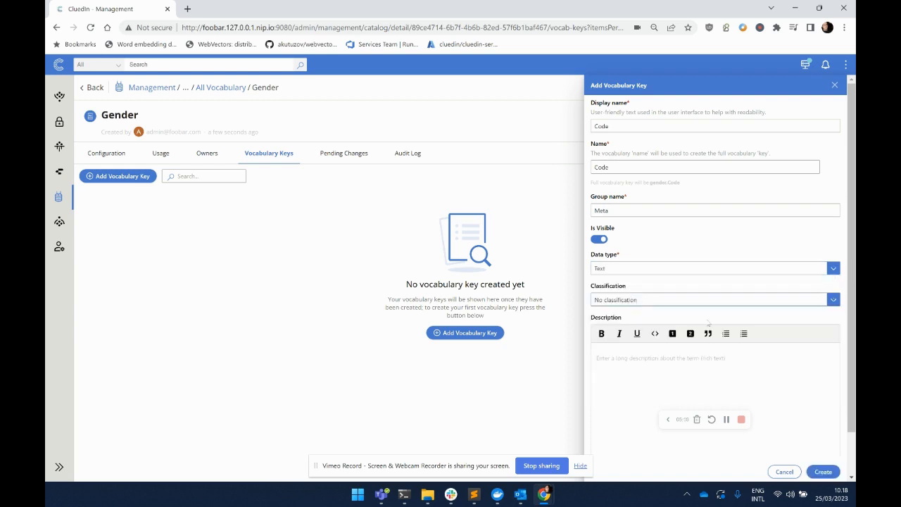
left_click(825, 472)
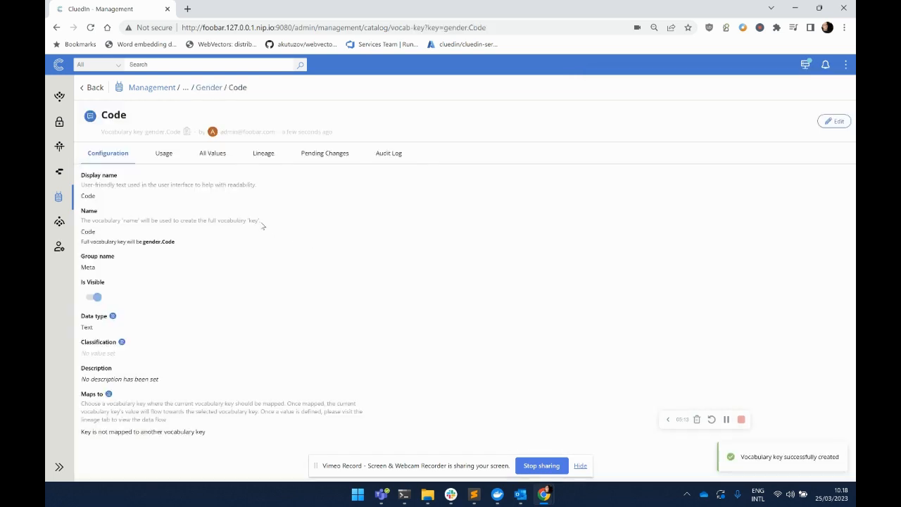
Add a vocabulary key to the Gender vocabulary with display name Name, name name, existing group Meta and data type Text.
left_click(93, 89)
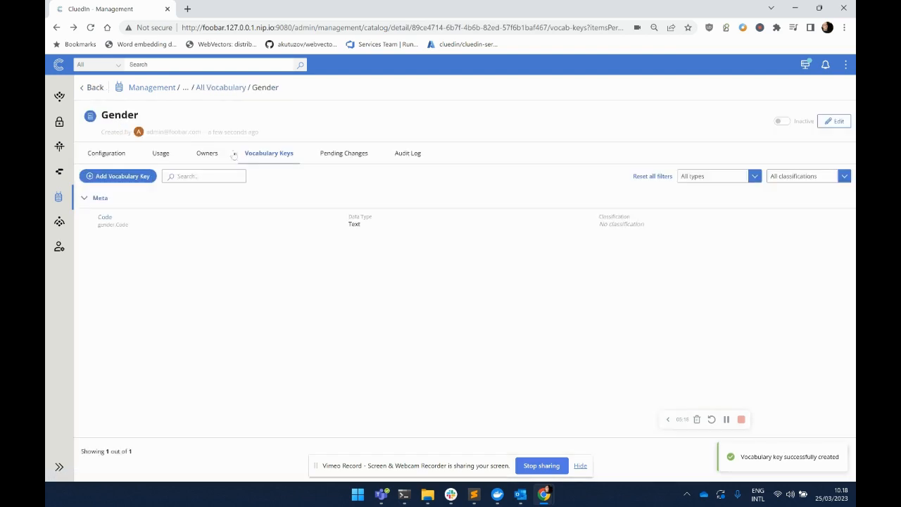
left_click(120, 177)
type("N")
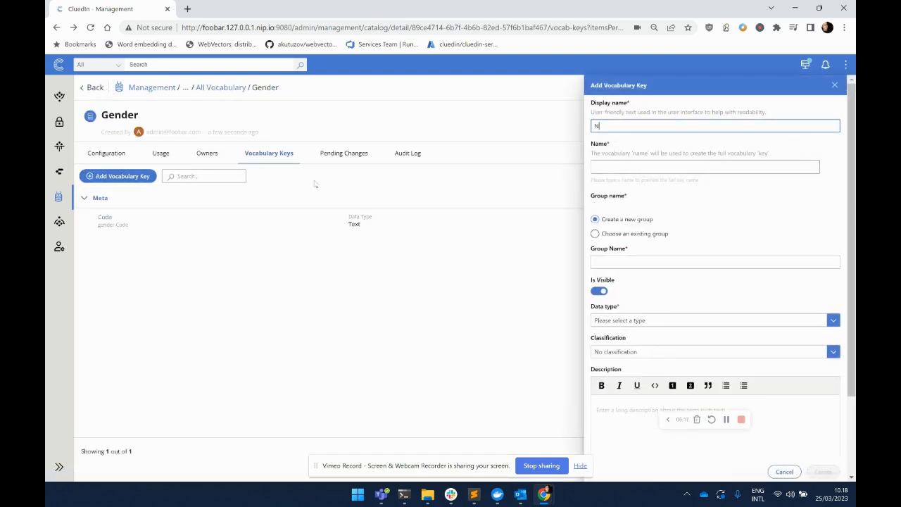
type("ame")
left_click(624, 168)
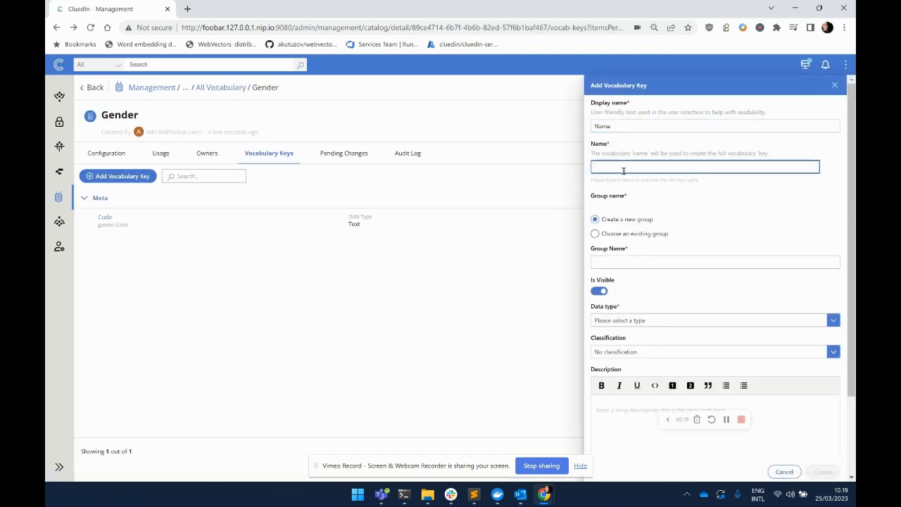
type("Name")
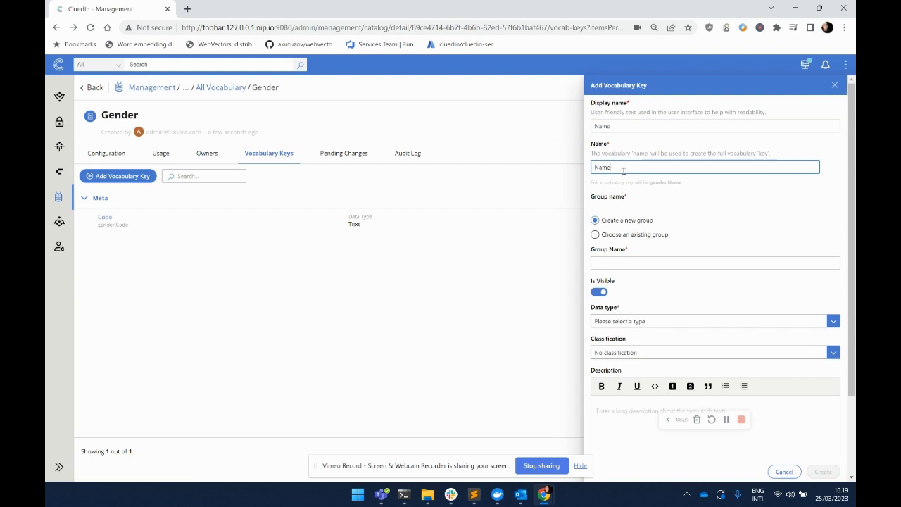
key("ctrl+a")
type("nam")
left_click(620, 236)
left_click(673, 319)
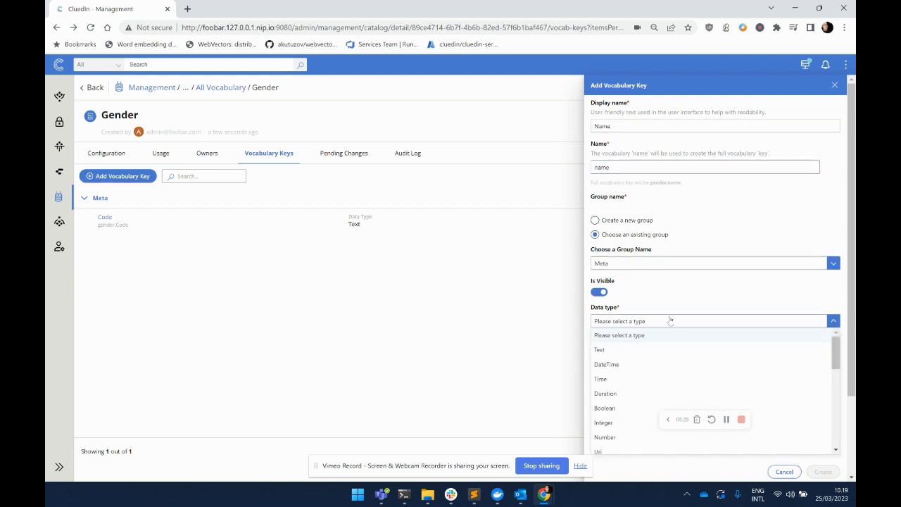
left_click(611, 350)
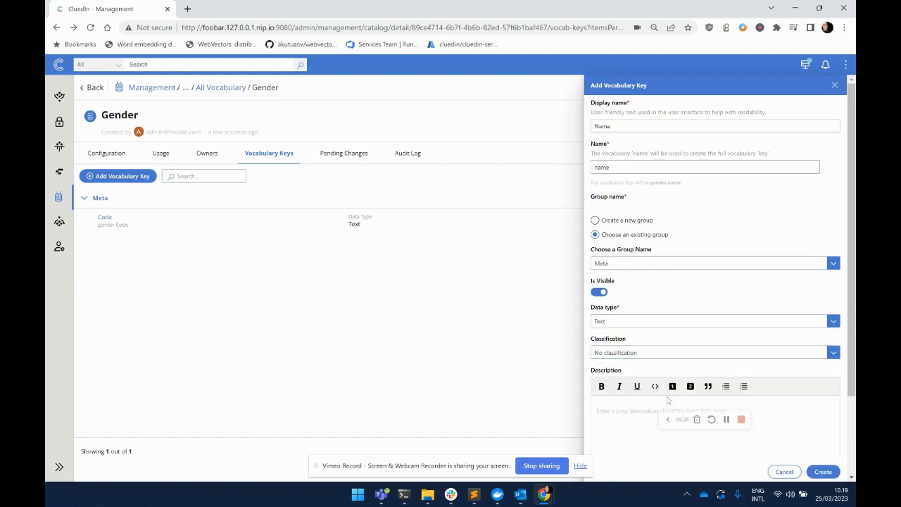
left_click(823, 472)
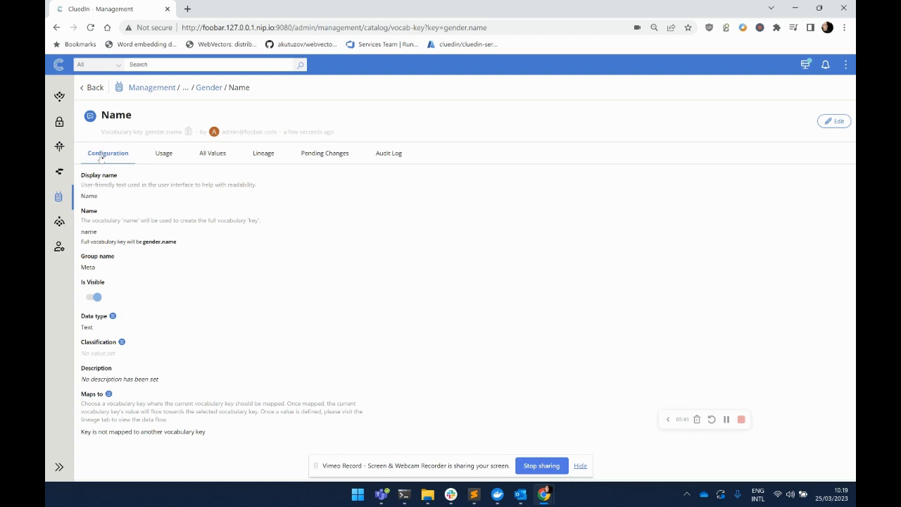
Enable the Manual Data Entry feature flag in the administration settings and confirm it.
left_click(60, 99)
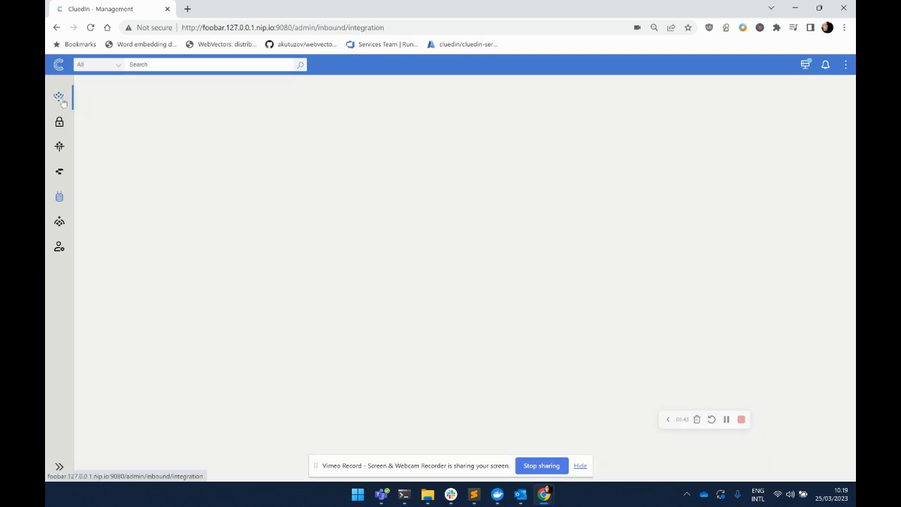
left_click(60, 248)
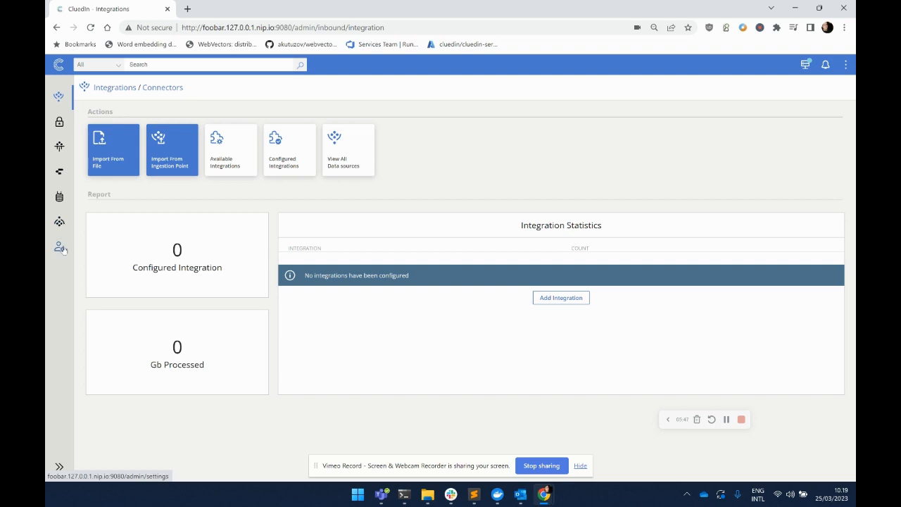
left_click(493, 176)
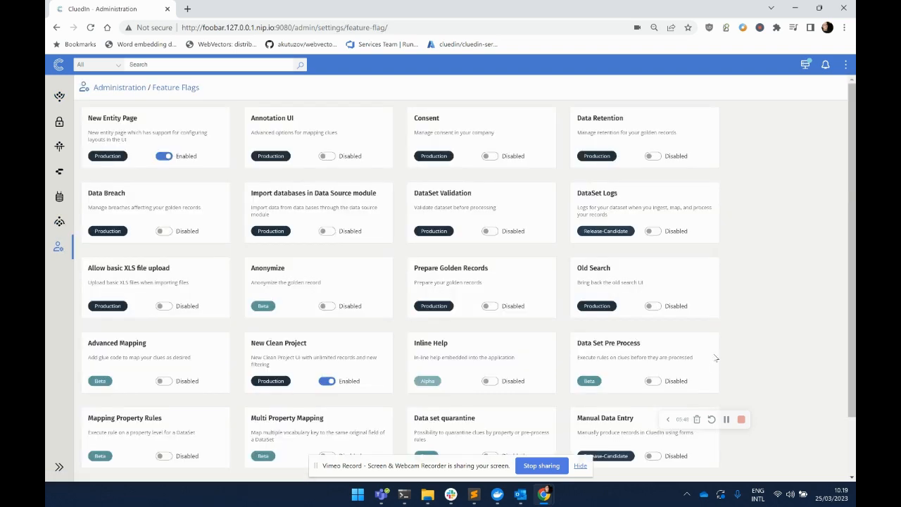
scroll(714, 361, "down", 2)
left_click(652, 388)
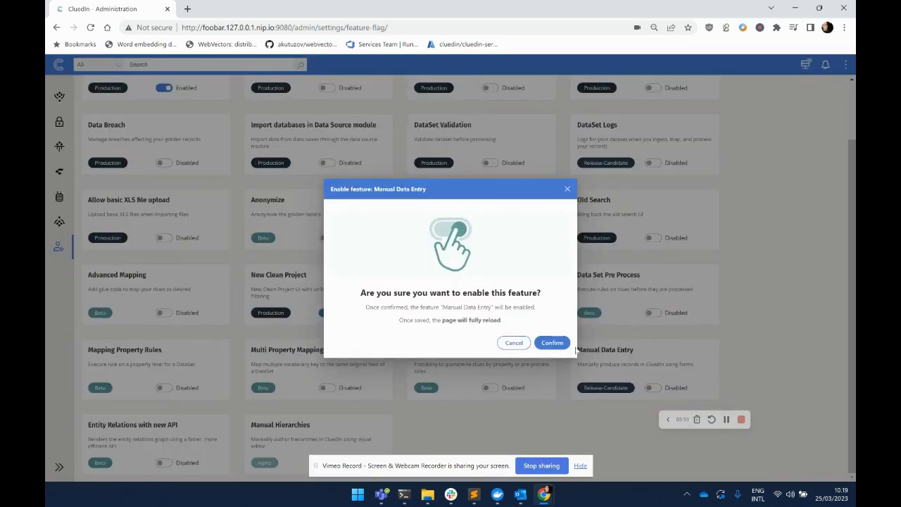
left_click(552, 344)
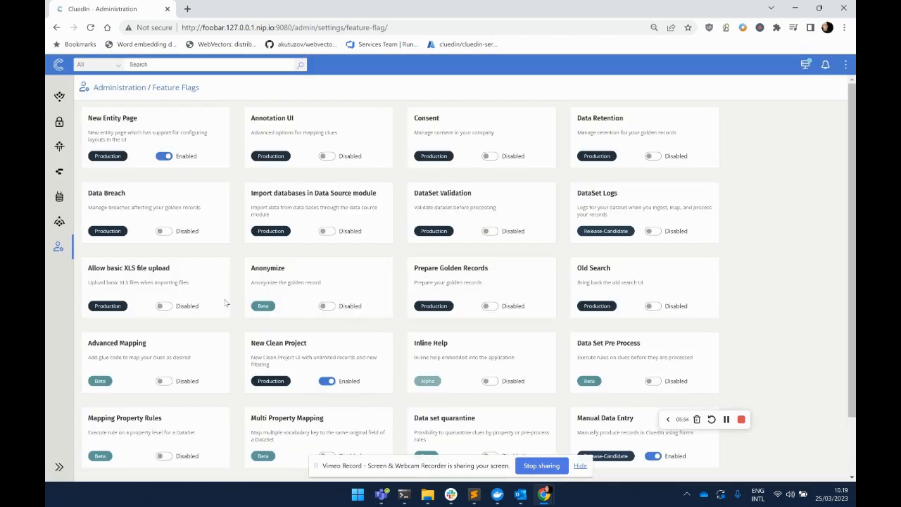
Create a manual data entry project titled Create New Genders with entity type Gender and vocabulary Gender.
left_click(58, 94)
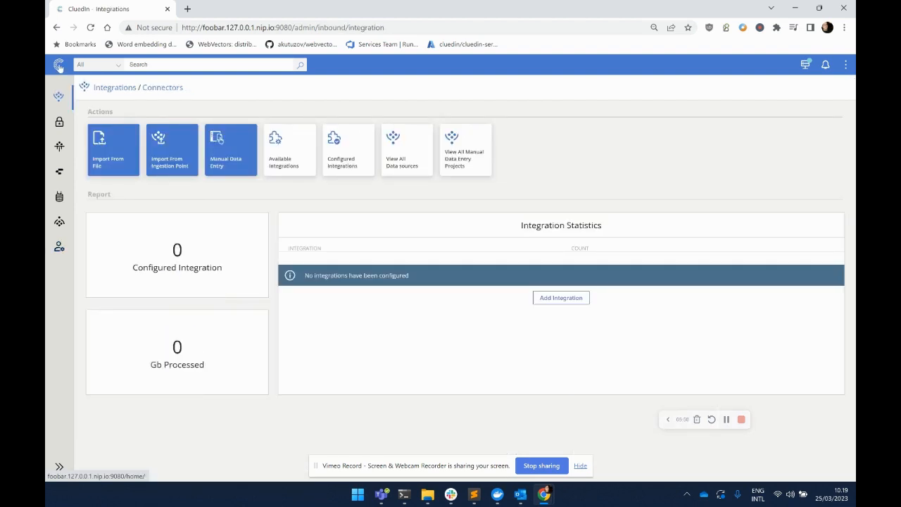
left_click(481, 165)
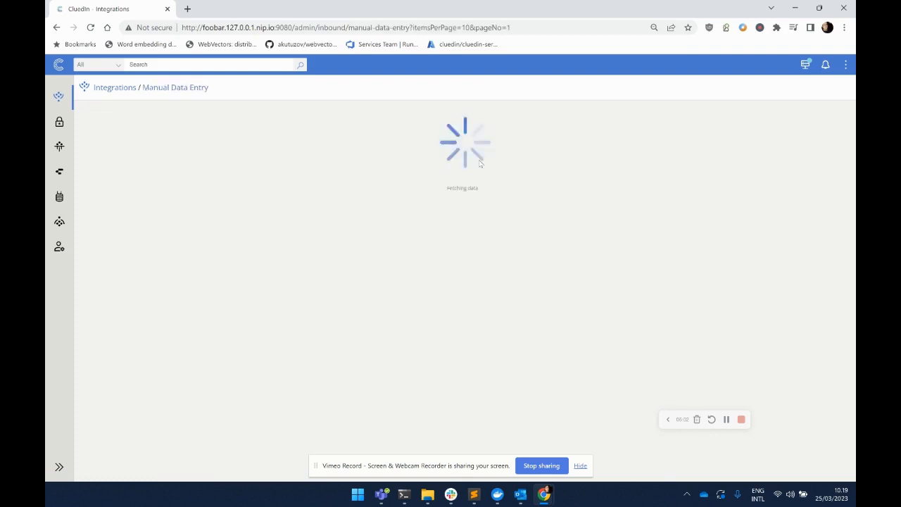
left_click(148, 112)
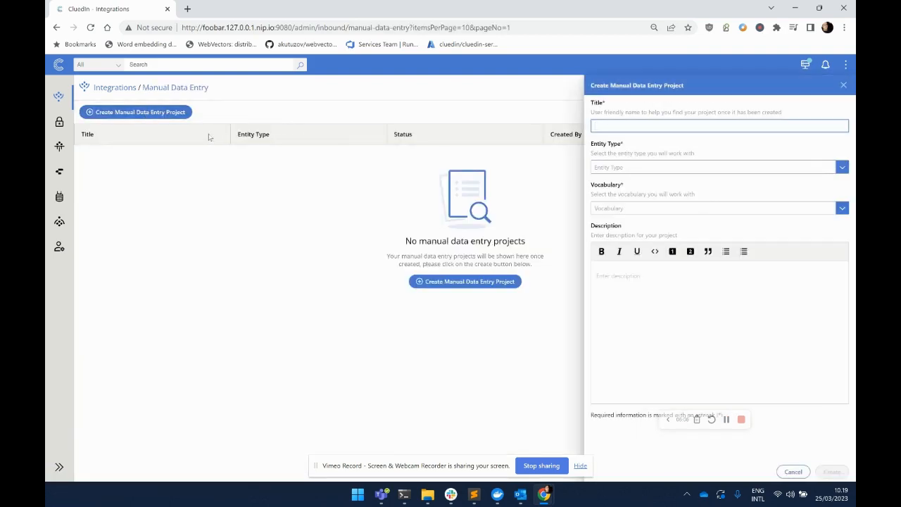
type("Create New Genders")
left_click(698, 167)
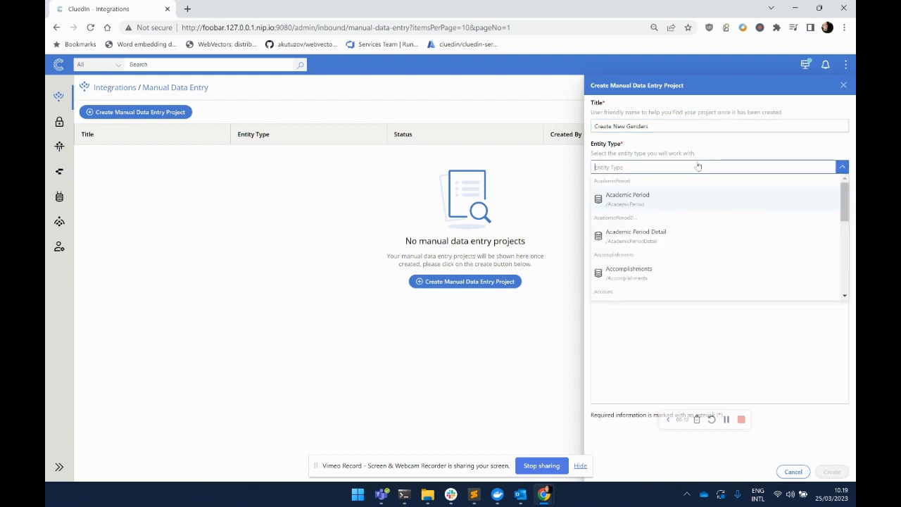
type("Gender")
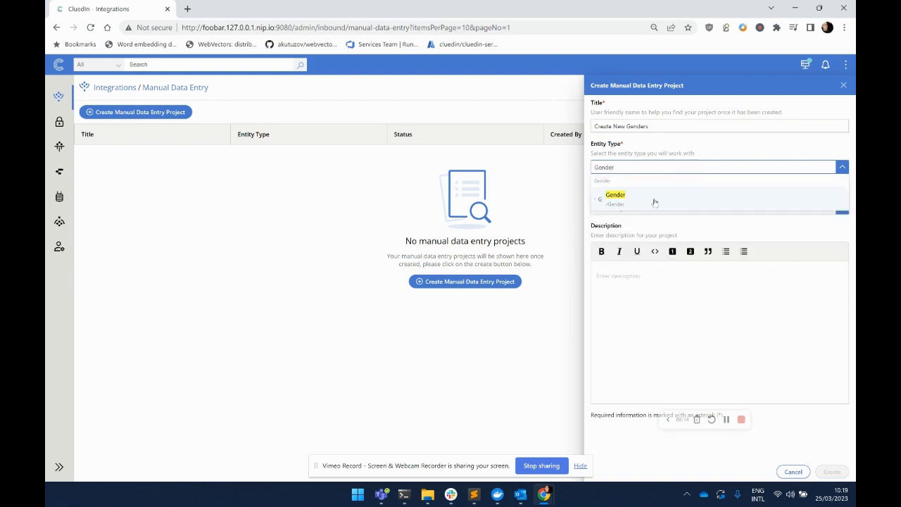
left_click(655, 203)
left_click(656, 220)
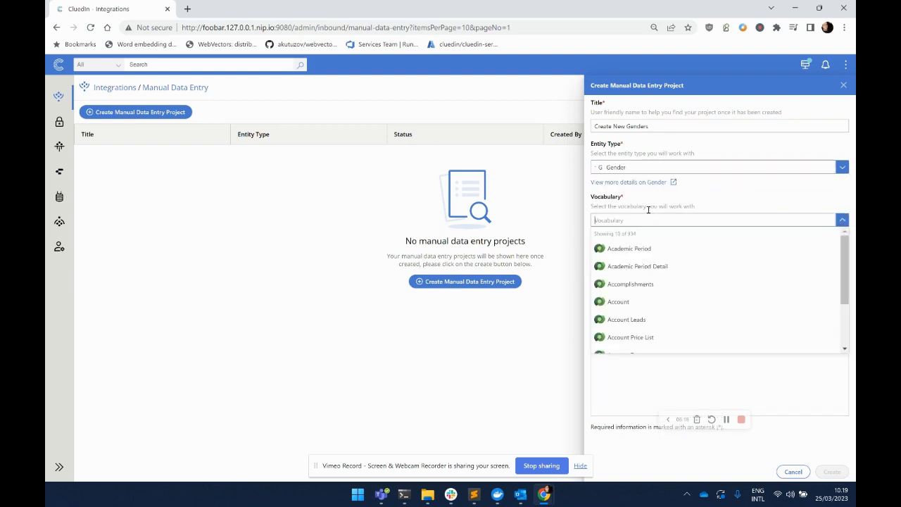
type("Gender")
left_click(626, 242)
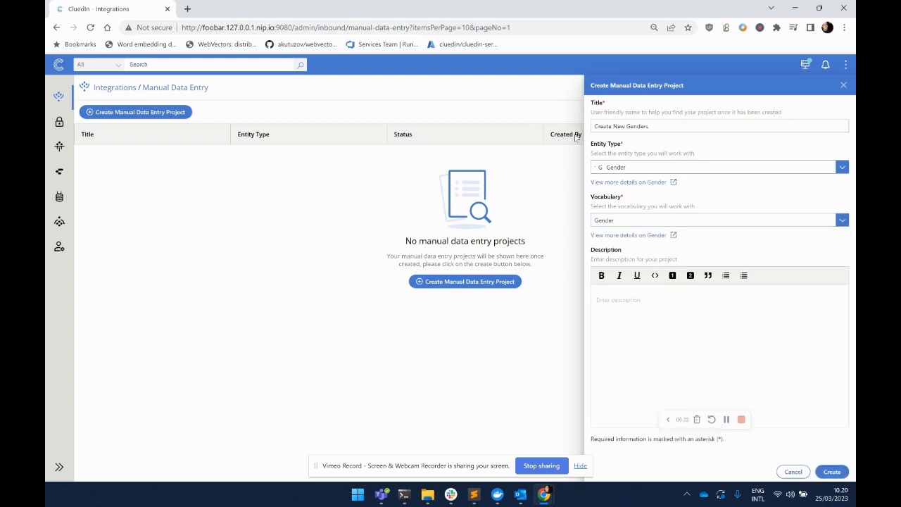
left_click(835, 472)
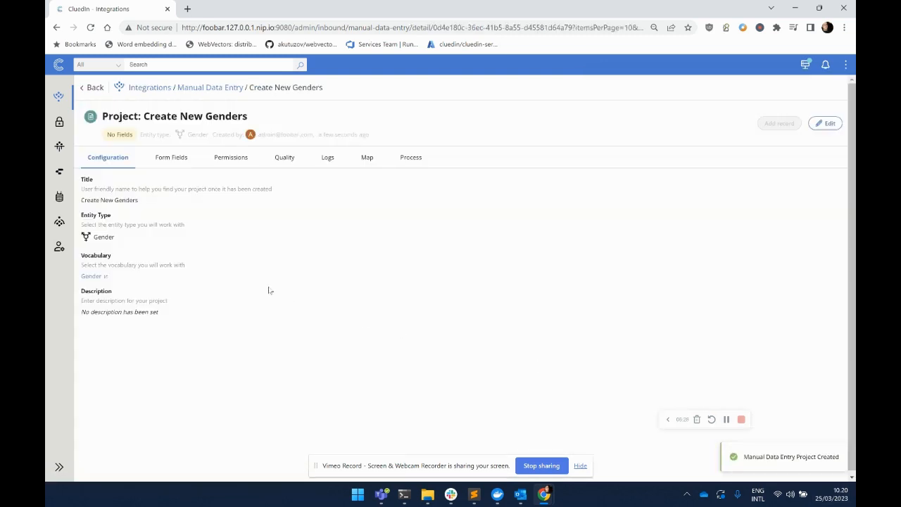
Create a form field for the project using the Gender vocabulary key name, label Name and form field type Text Field.
left_click(170, 159)
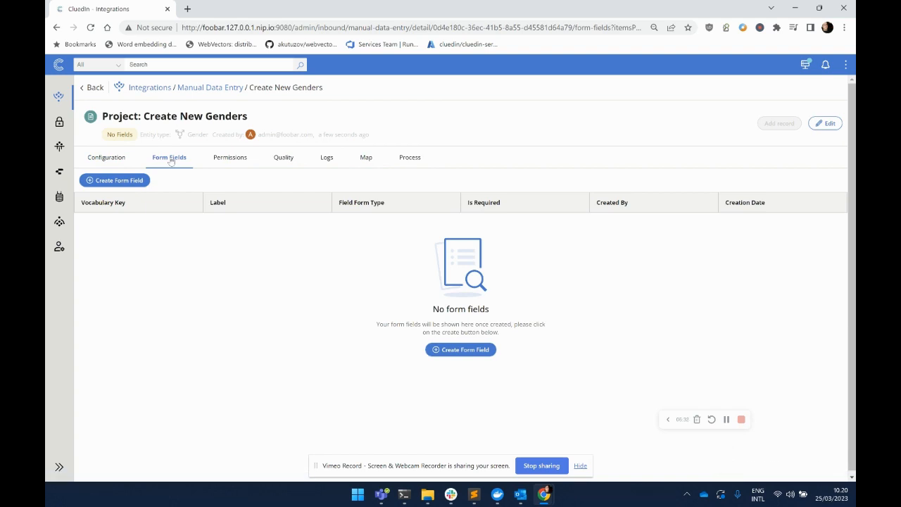
left_click(126, 182)
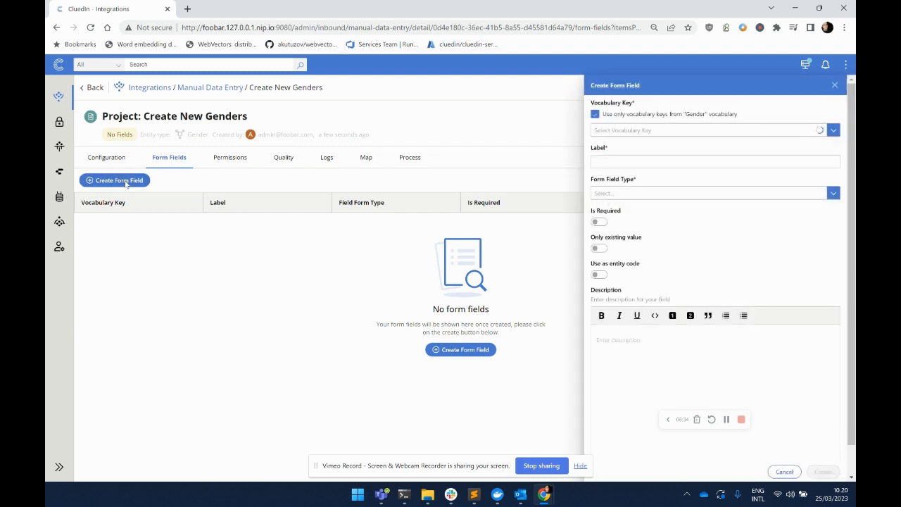
left_click(702, 132)
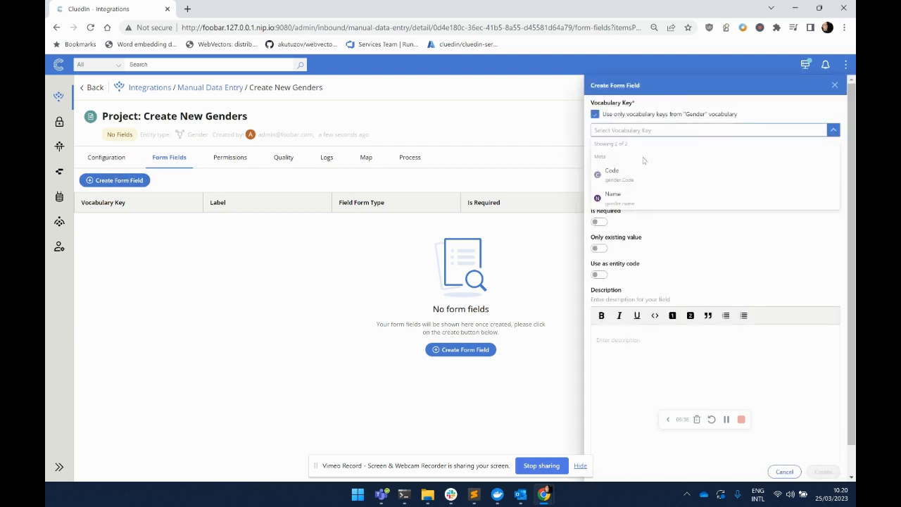
left_click(653, 200)
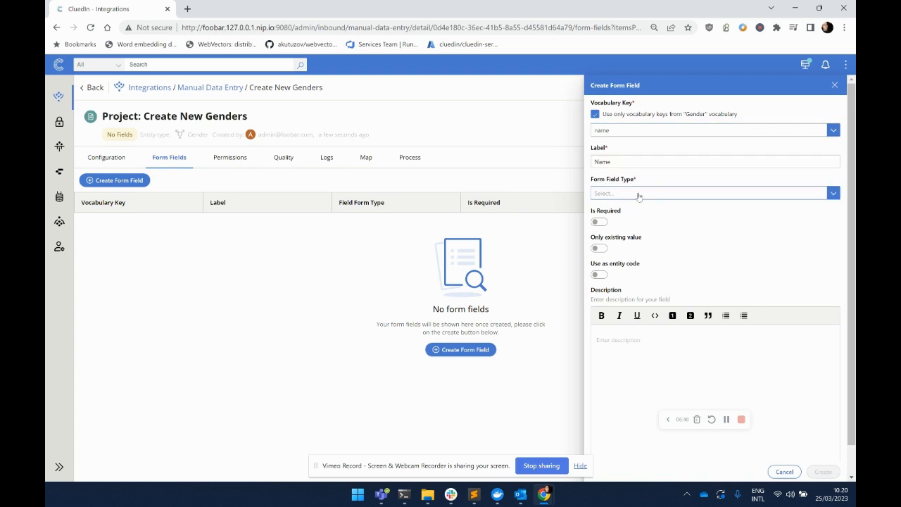
left_click(634, 198)
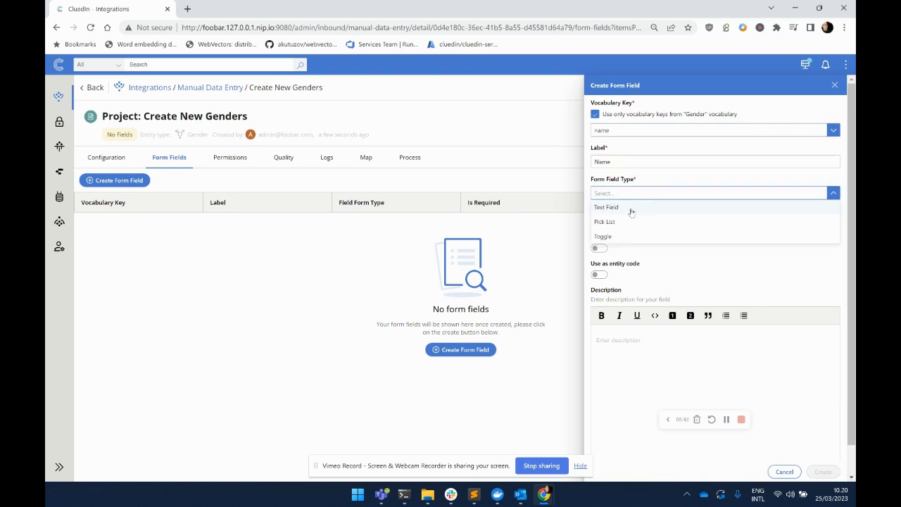
left_click(631, 208)
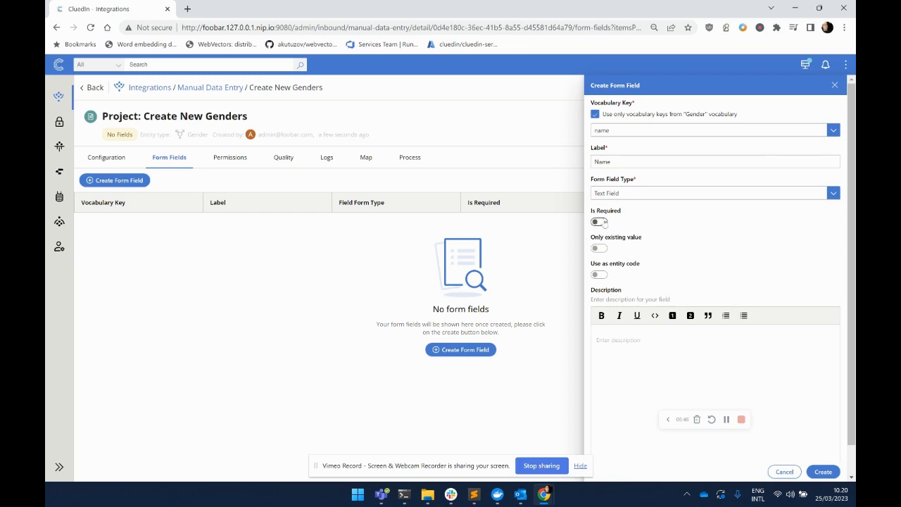
left_click(822, 472)
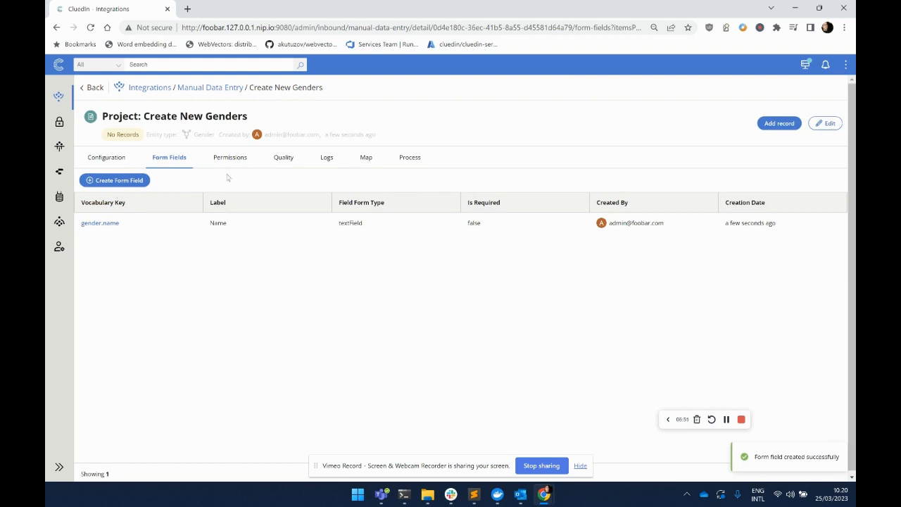
Edit the project's mapping to use gender.name as the entity name and finish the mapping.
left_click(368, 161)
left_click(810, 197)
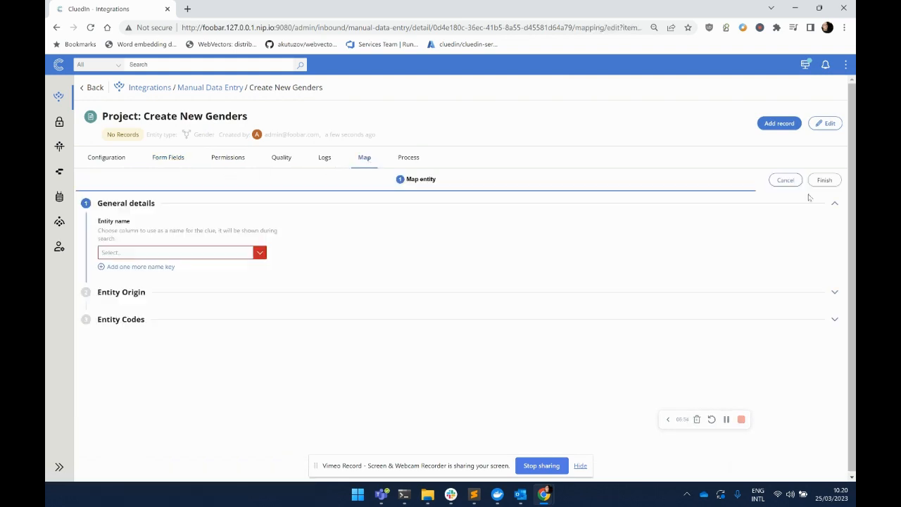
left_click(245, 257)
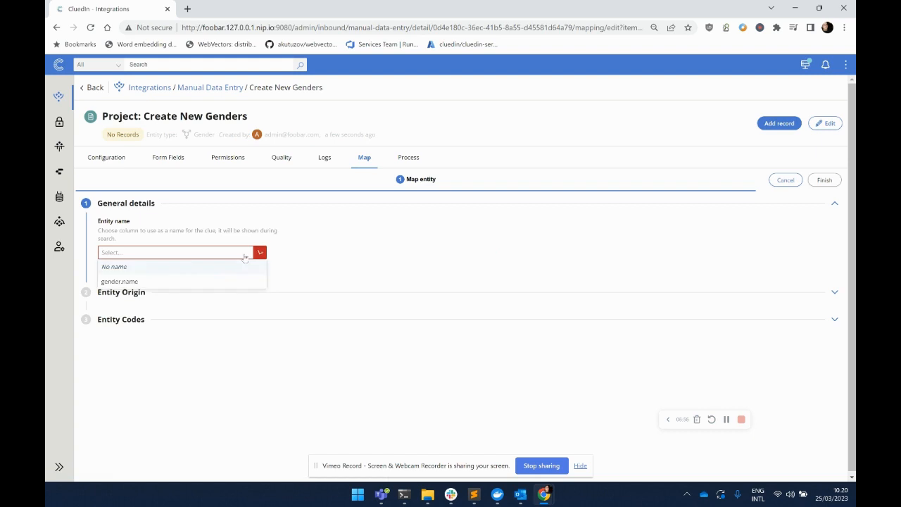
left_click(197, 282)
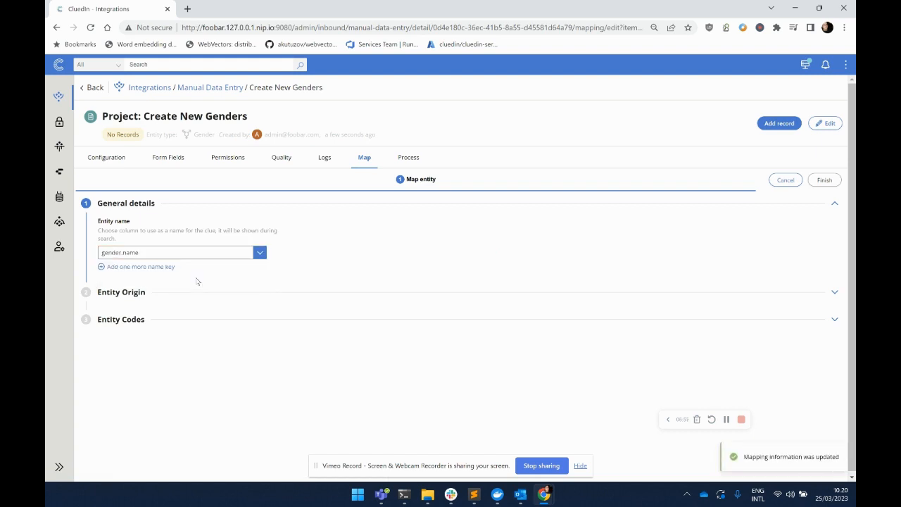
left_click(827, 181)
Add the first record to the Create New Genders project with a Name starting with M and generate it.
left_click(779, 126)
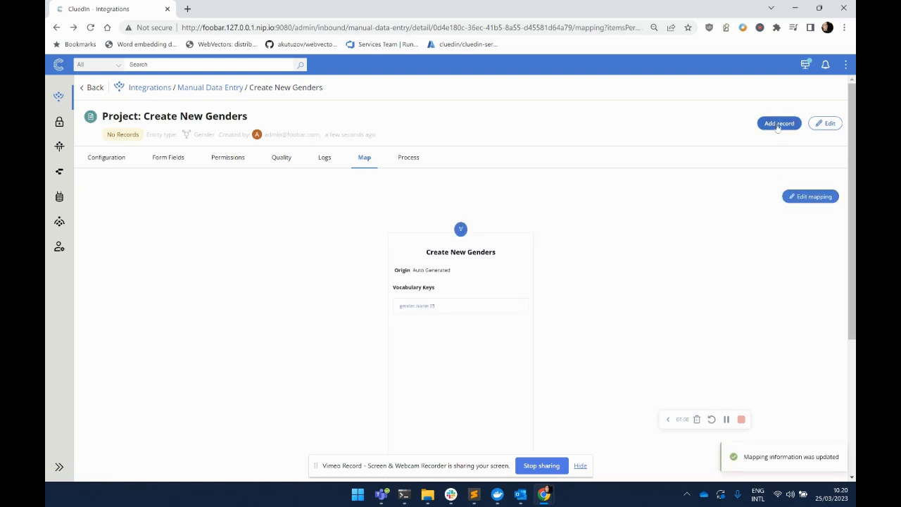
left_click(265, 171)
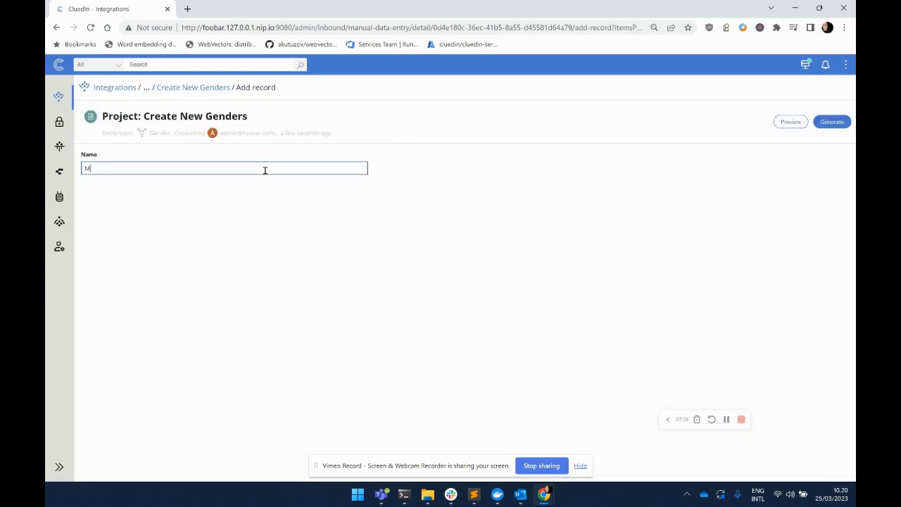
left_click(832, 123)
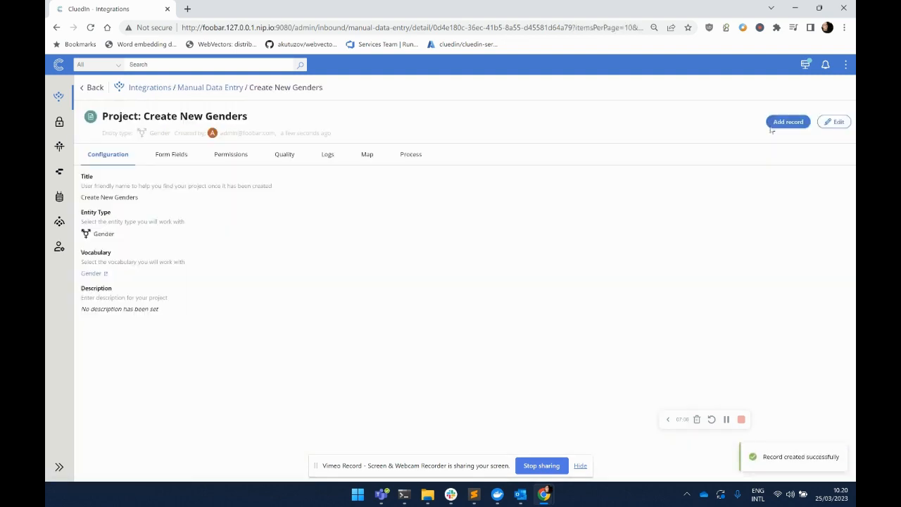
Add a record with the Name Female to the Create New Genders project and generate it.
left_click(774, 126)
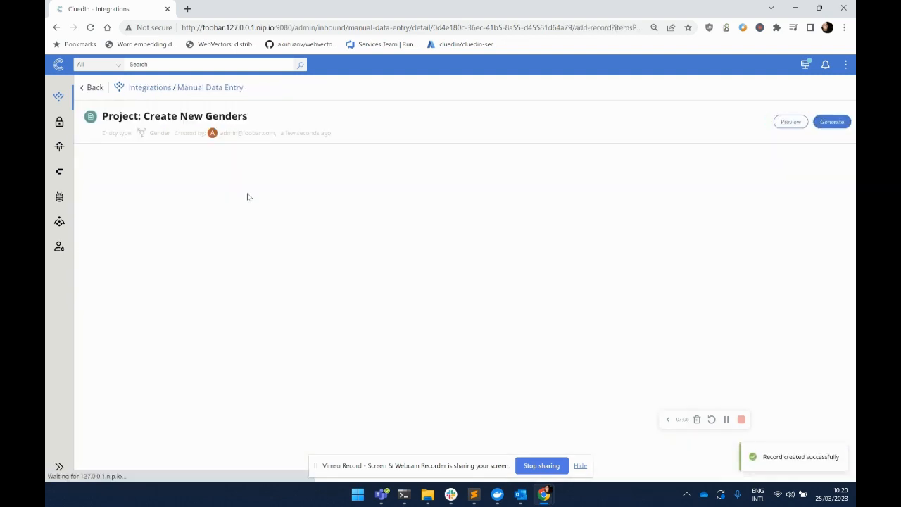
left_click(146, 169)
type("Fema")
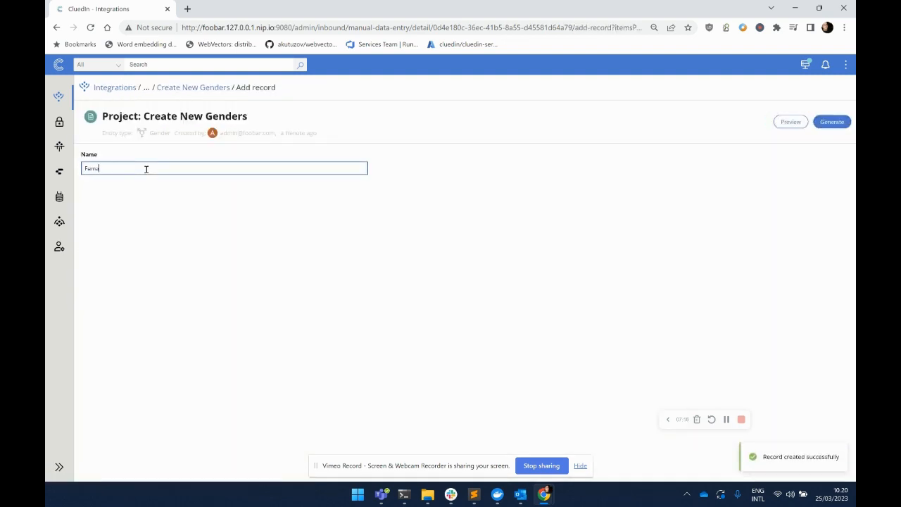
type("le")
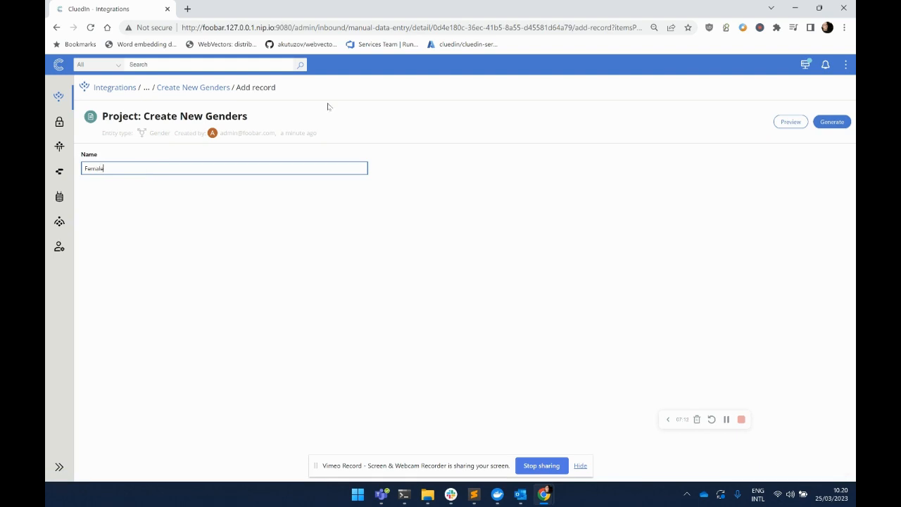
left_click(835, 123)
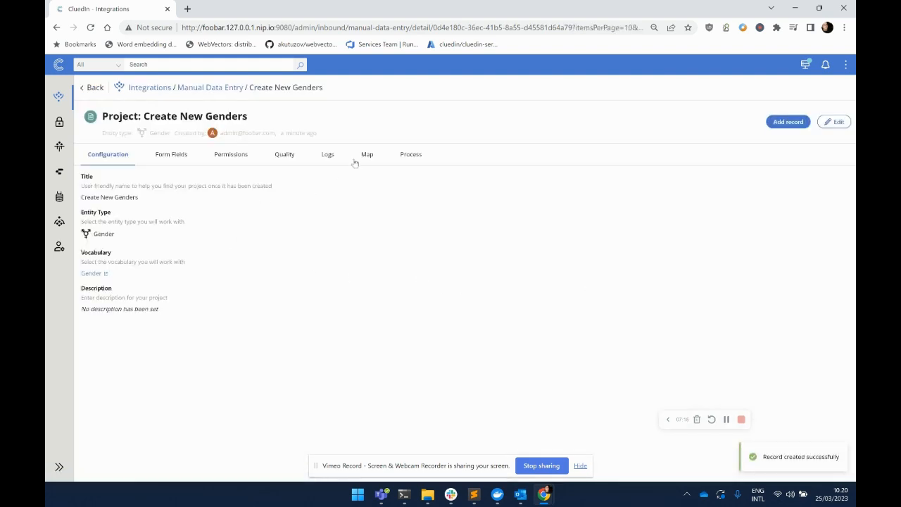
Search across all records and remove the people.gender-Name column from the results table.
left_click(300, 64)
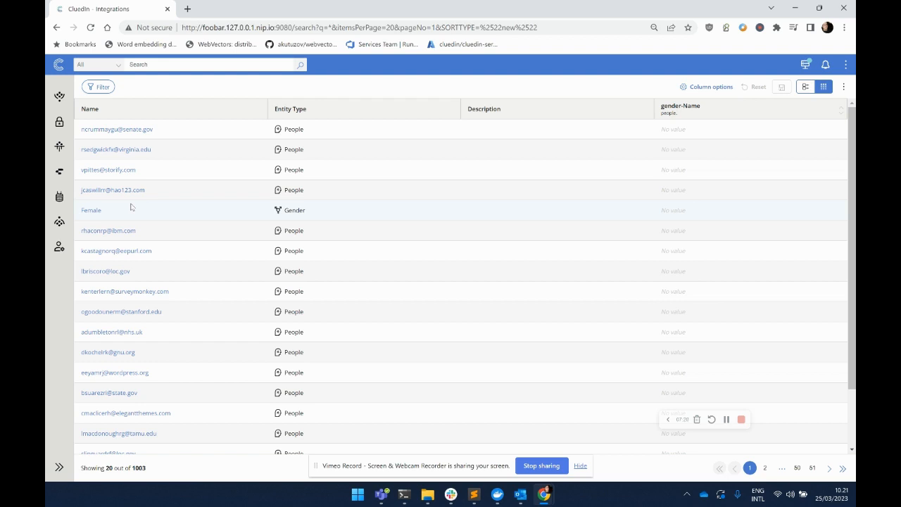
left_click(719, 91)
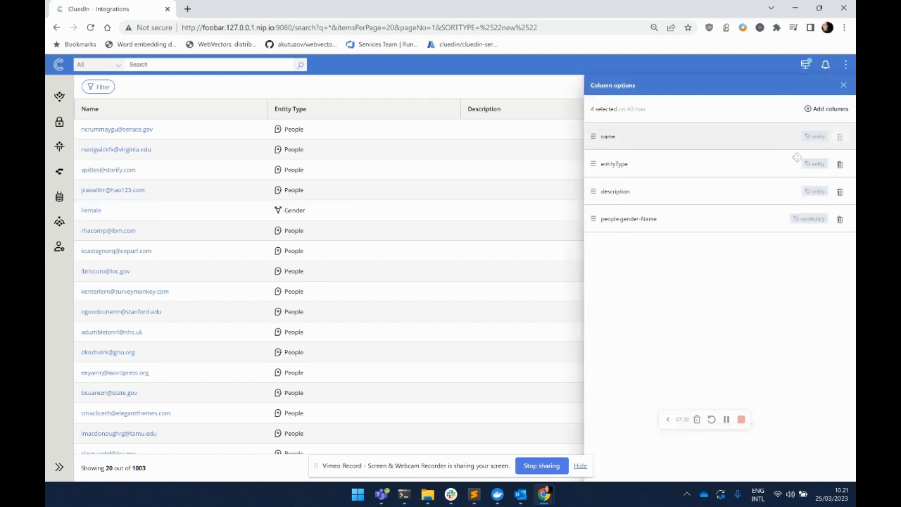
left_click(840, 218)
left_click(843, 85)
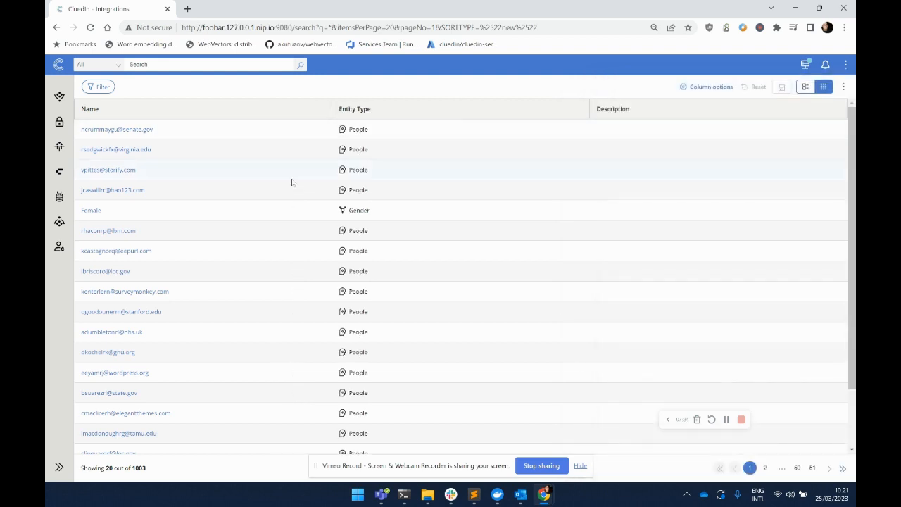
Find the People entity type in the entity type management list and open it.
left_click(60, 198)
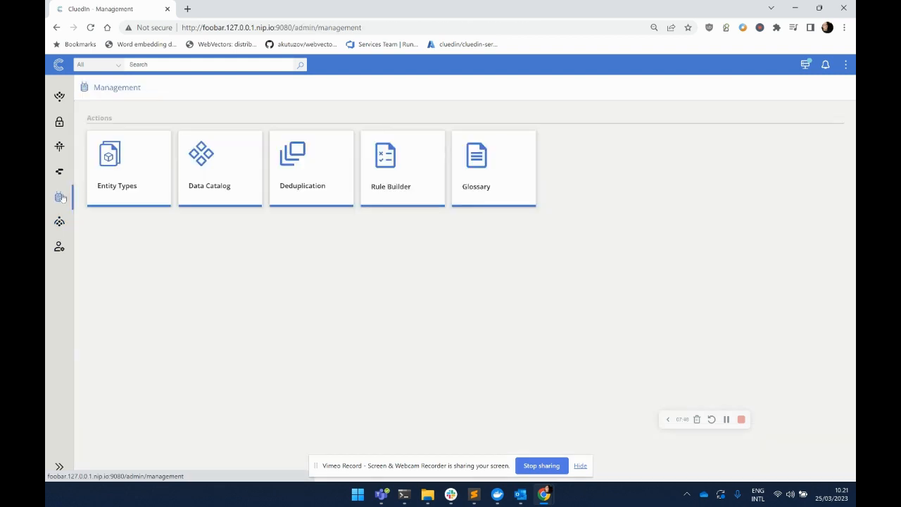
left_click(147, 185)
left_click(191, 112)
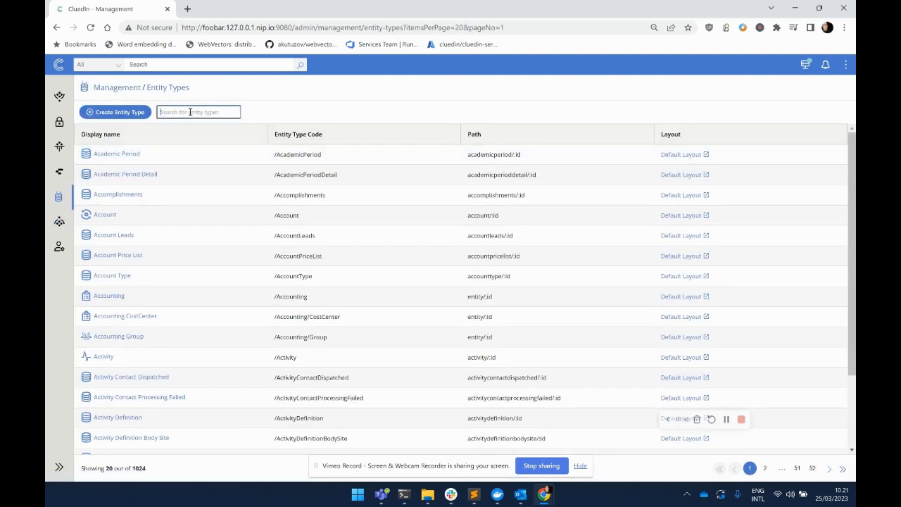
type("People")
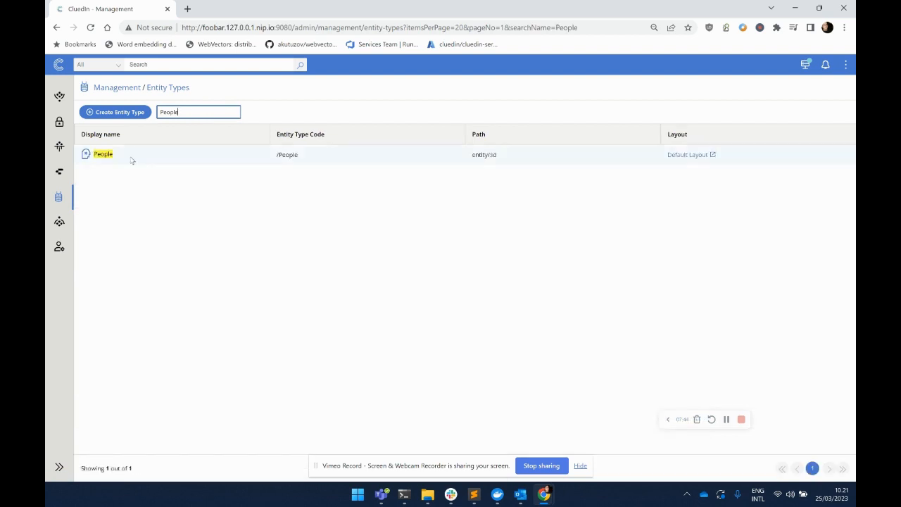
left_click(104, 153)
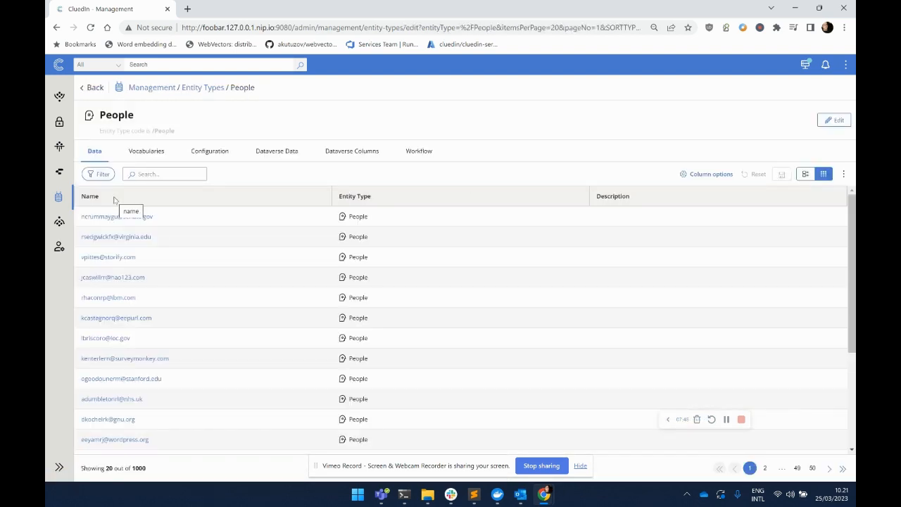
Open the gender key from the Metadata group of the People entity type's vocabulary.
left_click(158, 151)
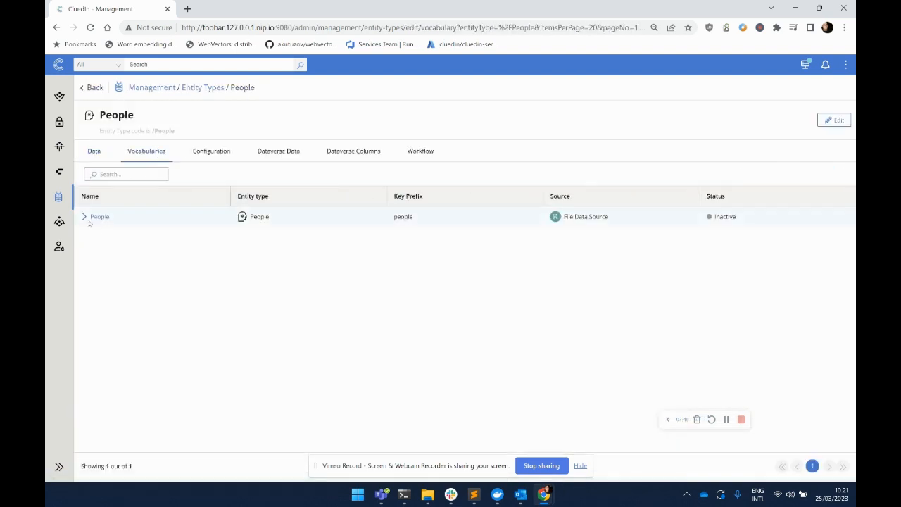
left_click(85, 217)
left_click(94, 237)
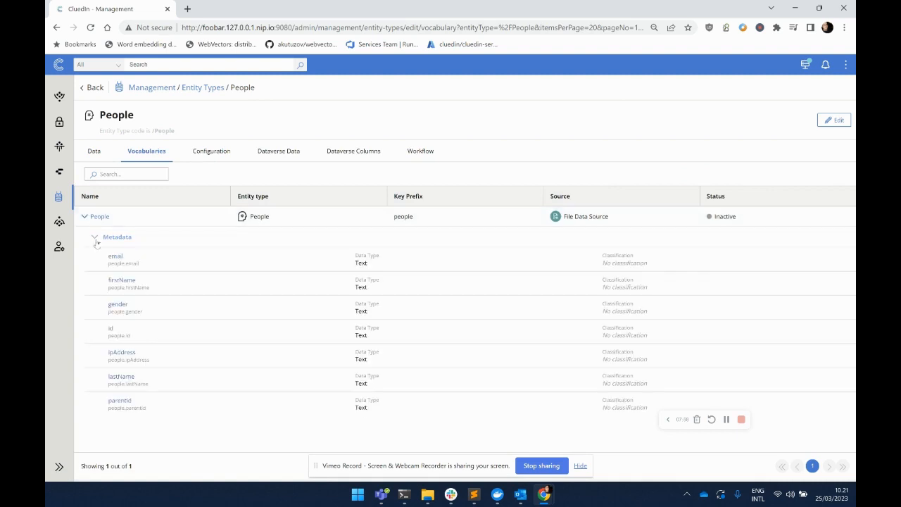
left_click(122, 306)
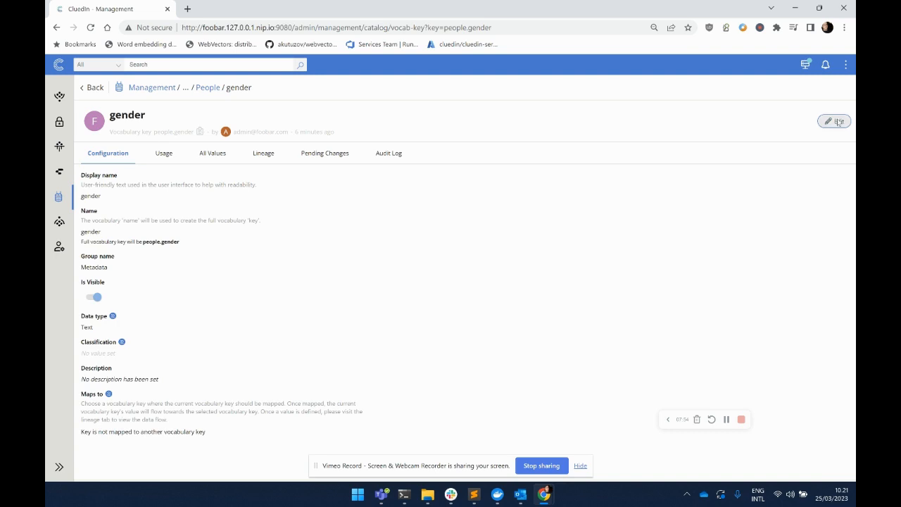
Open the people.gender vocabulary key for editing and examine the available data types, including Lookup.
left_click(836, 121)
scroll(433, 396, "down", 3)
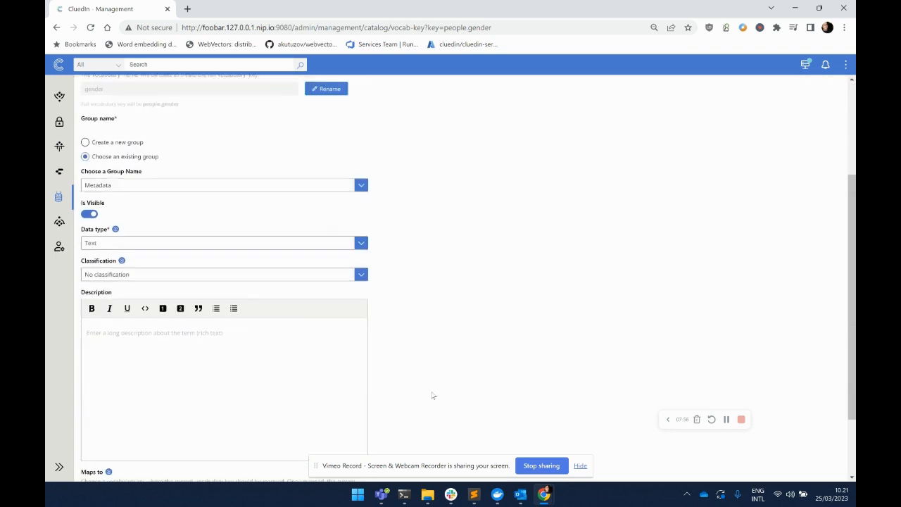
left_click(231, 237)
scroll(105, 355, "down", 5)
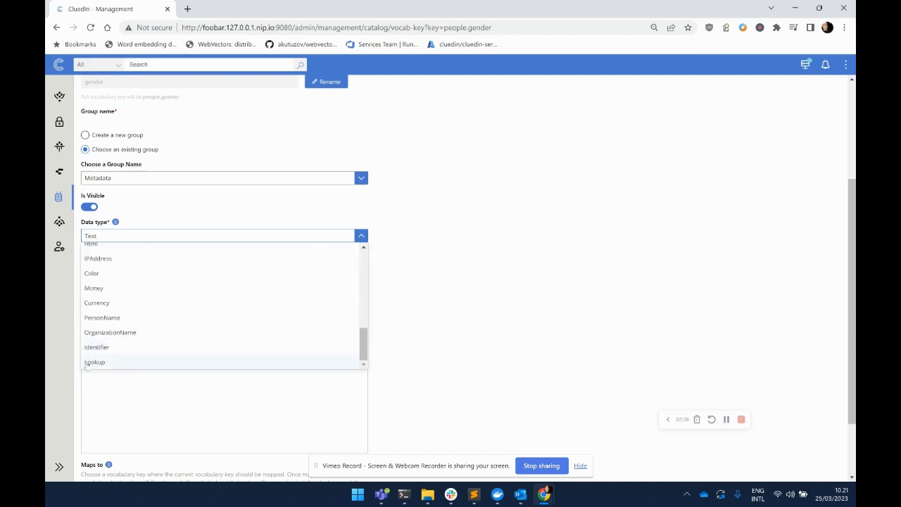
left_click(425, 194)
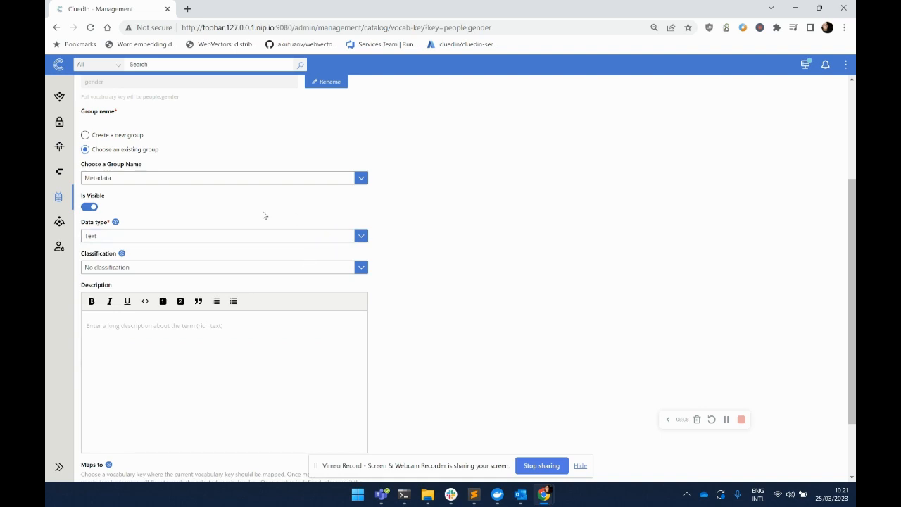
scroll(266, 220, "up", 1)
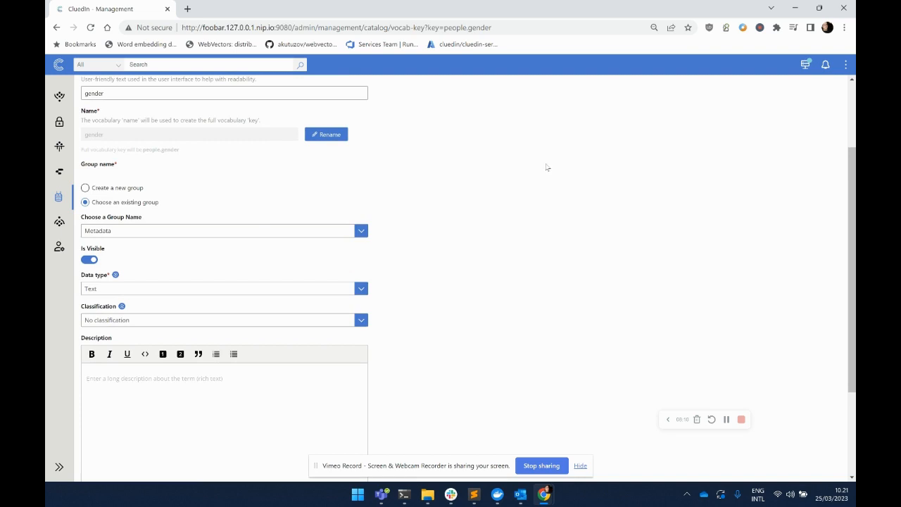
Duplicate the browser tab and create a glossary category named Reference Data in the duplicate.
right_click(121, 15)
left_click(152, 89)
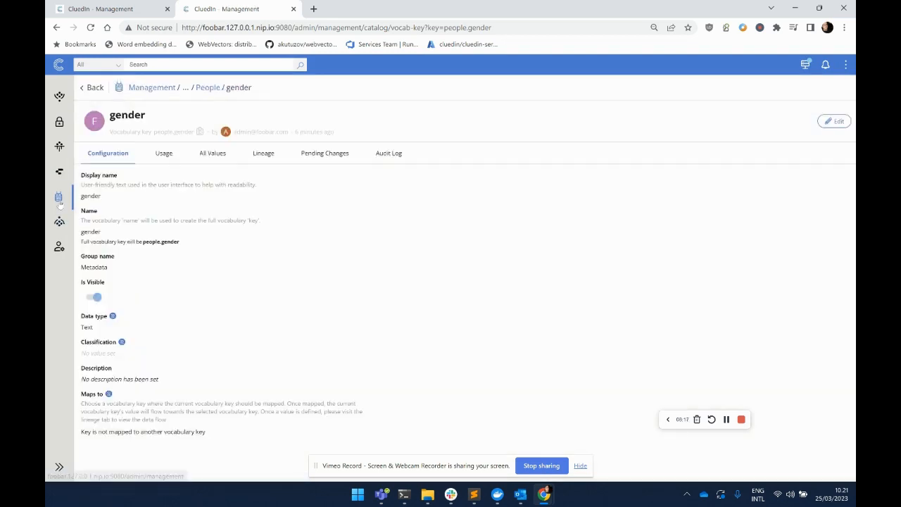
left_click(59, 199)
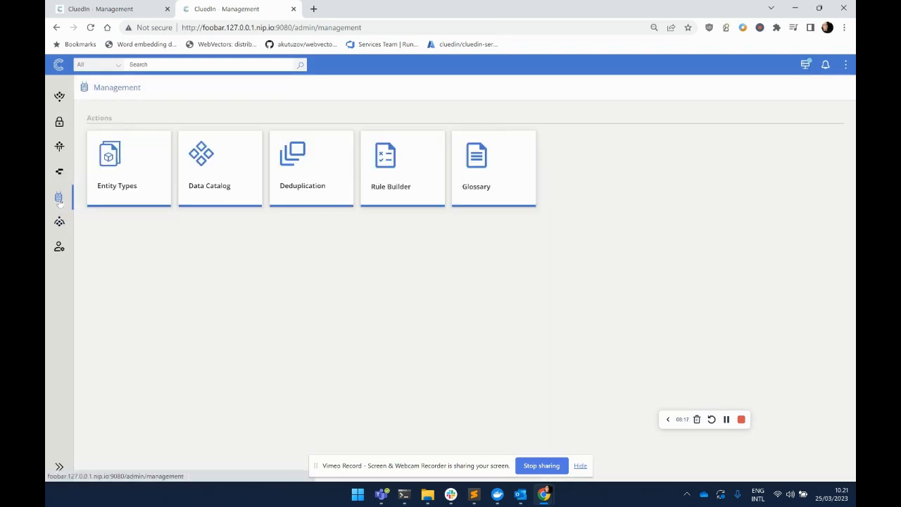
left_click(470, 169)
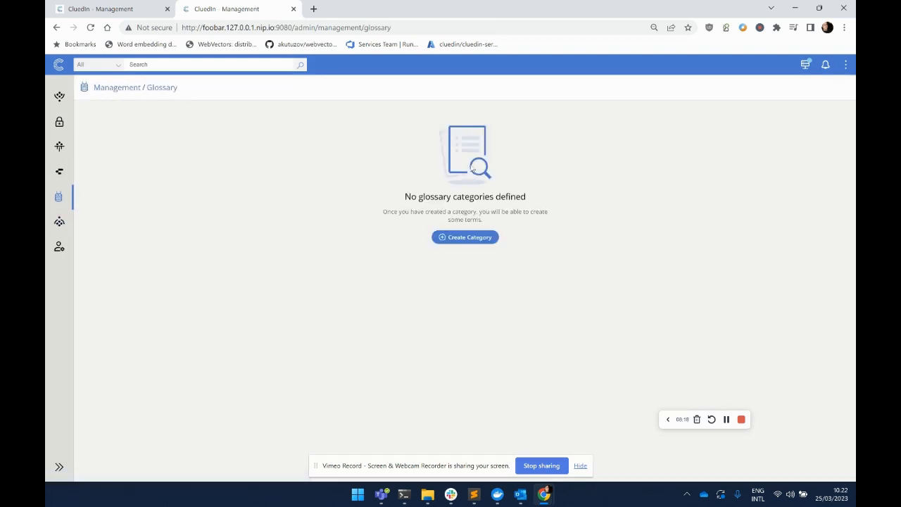
left_click(476, 239)
type("Reference Data")
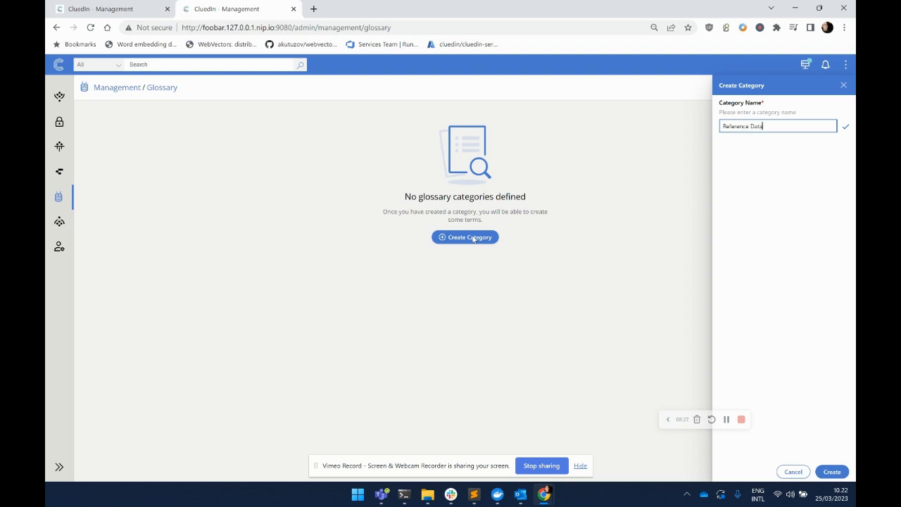
left_click(832, 472)
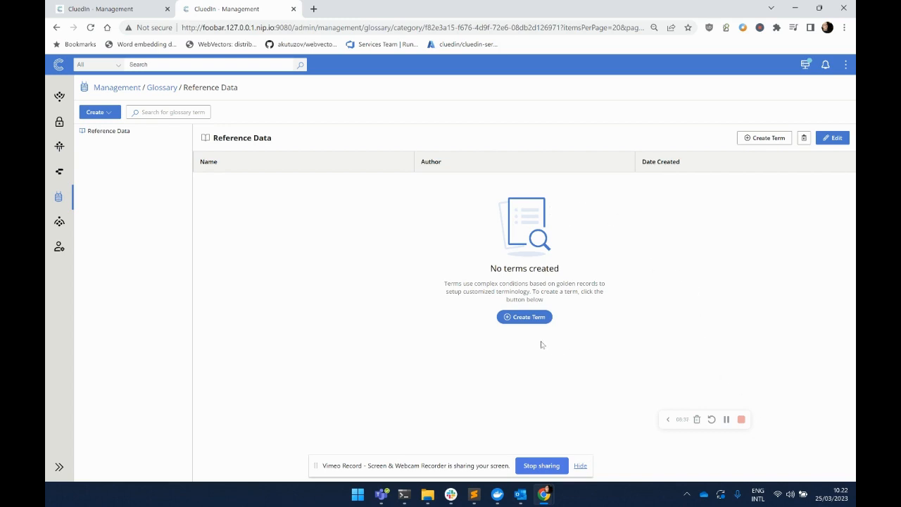
Create a glossary term named Genders in the existing Reference Data category.
left_click(769, 138)
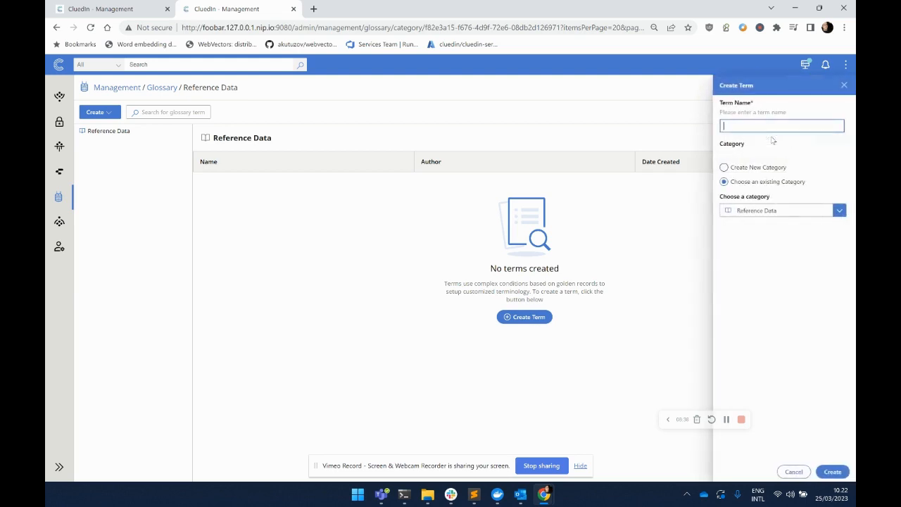
type("Genders")
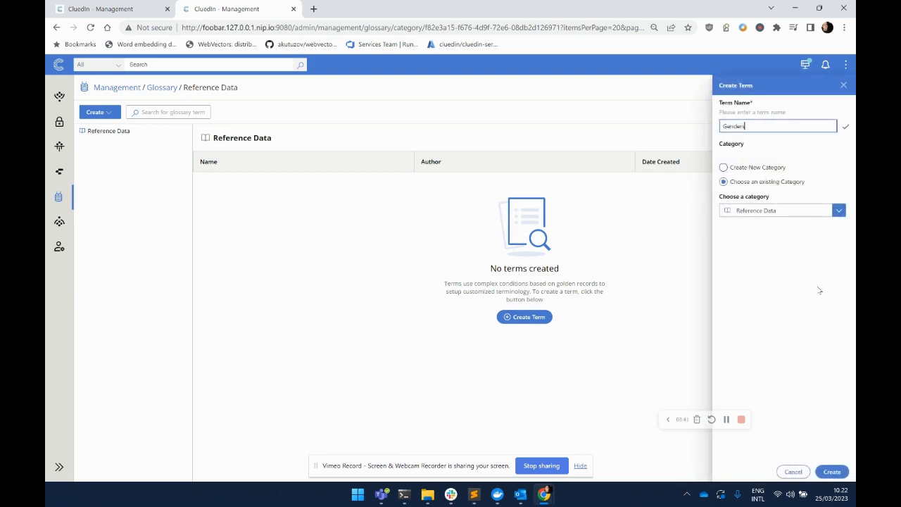
left_click(833, 472)
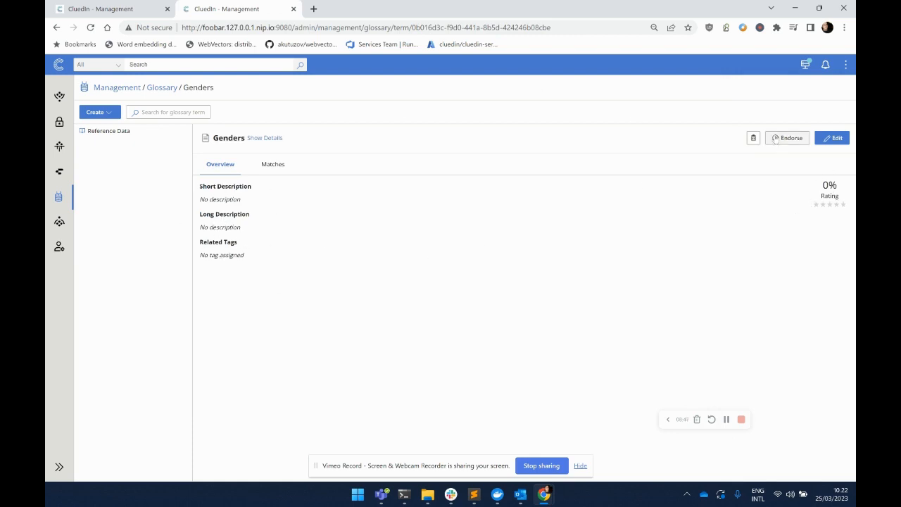
Edit the Genders term and add a first condition rule based on the EntityType property.
left_click(831, 140)
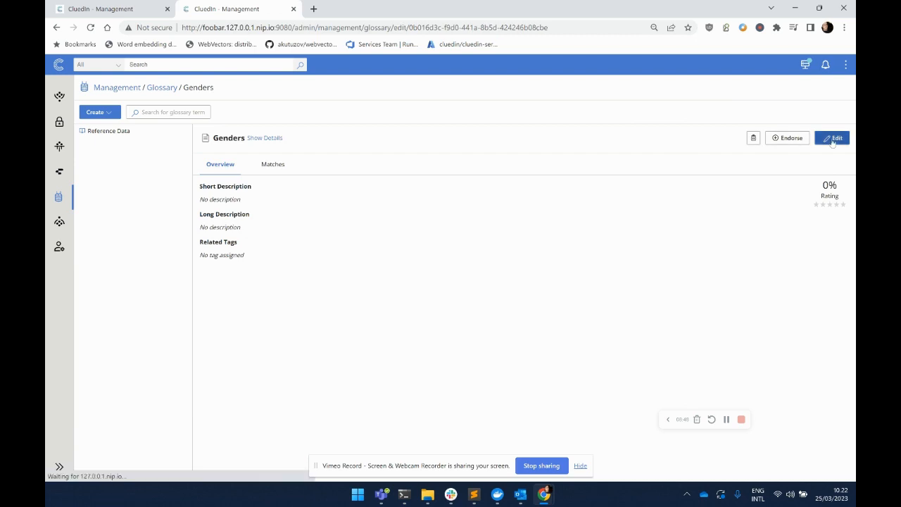
scroll(190, 356, "down", 1)
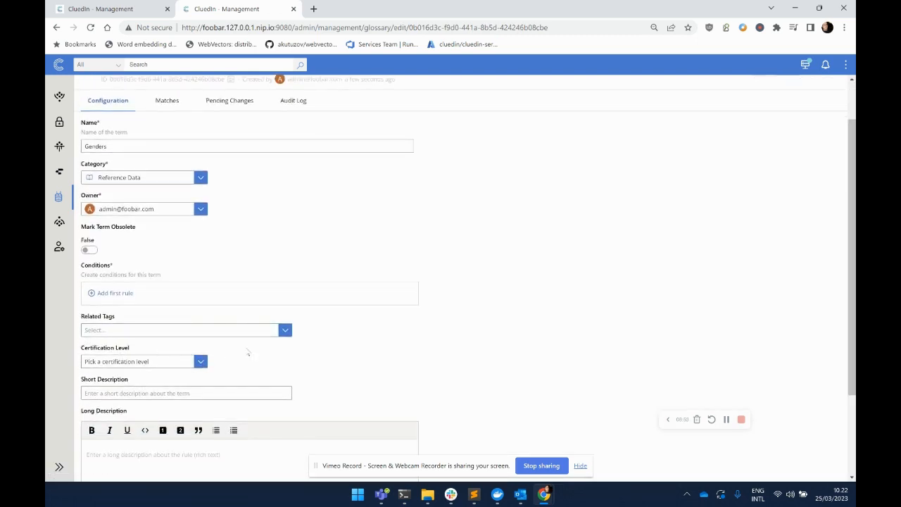
left_click(119, 294)
left_click(125, 307)
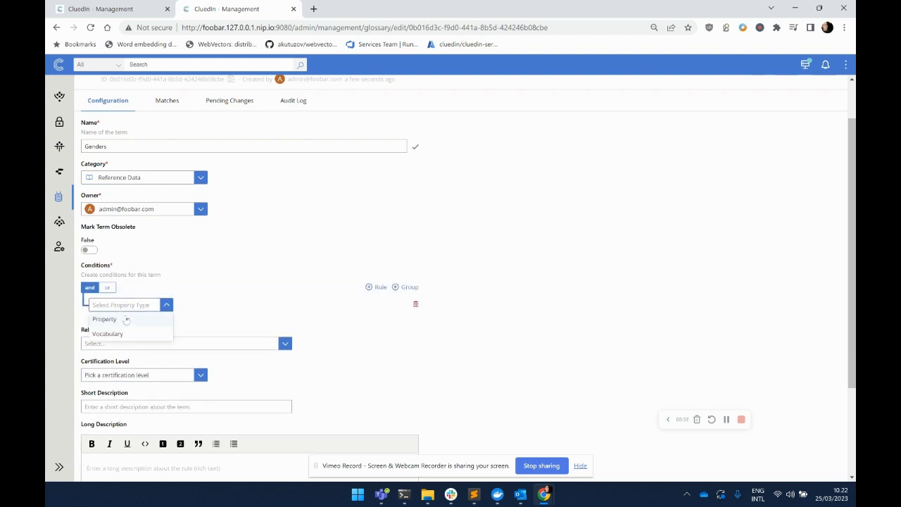
left_click(126, 320)
left_click(222, 307)
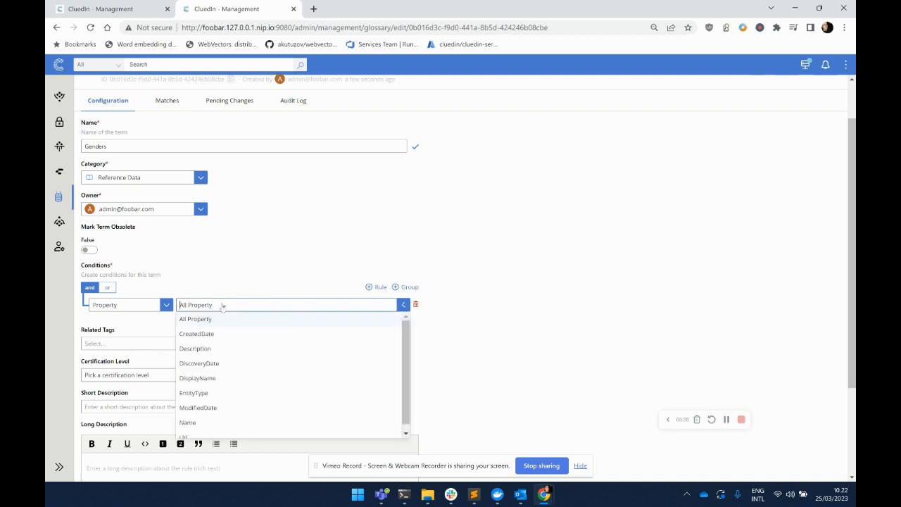
left_click(212, 393)
Complete the EntityType condition with the operation Equals and the value /Gender.
left_click(368, 307)
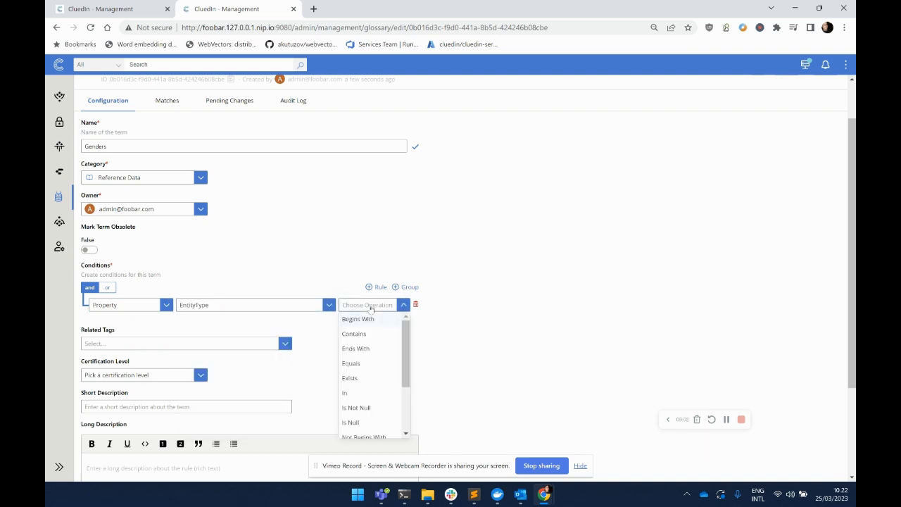
left_click(351, 364)
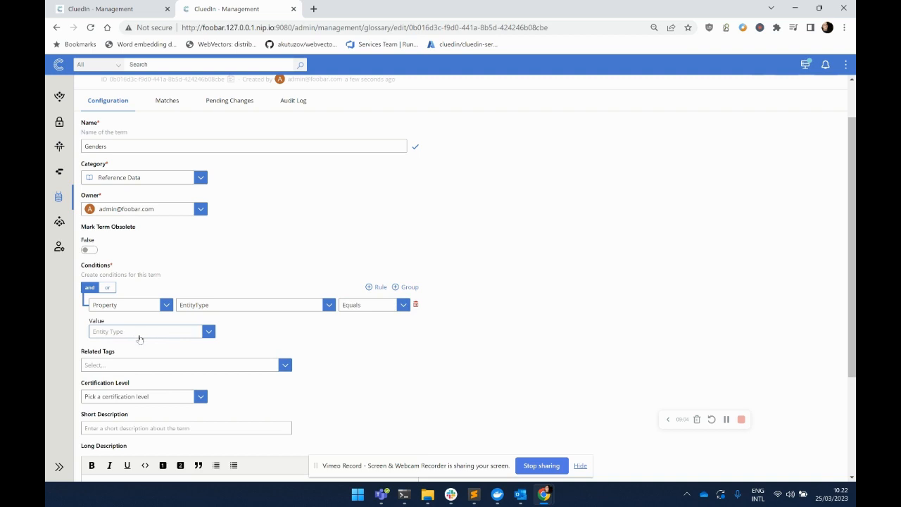
left_click(139, 332)
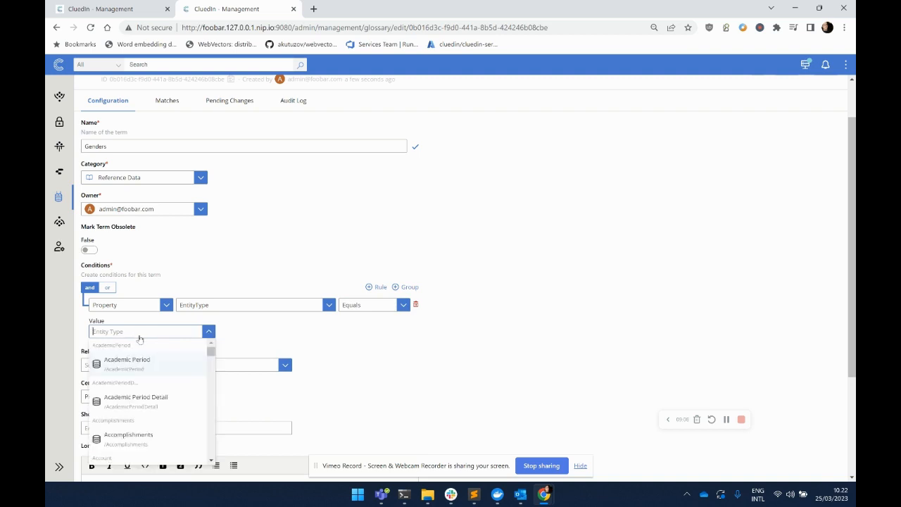
type("Gender")
left_click(137, 372)
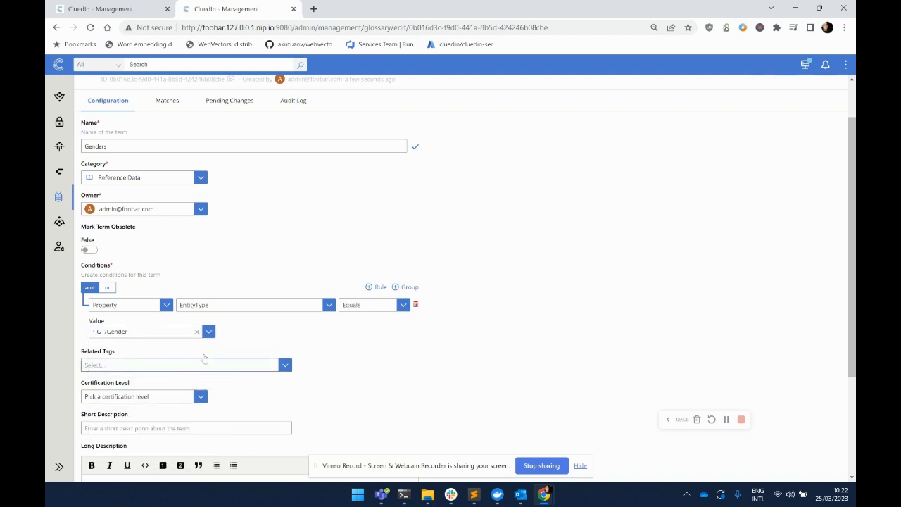
scroll(534, 182, "up", 1)
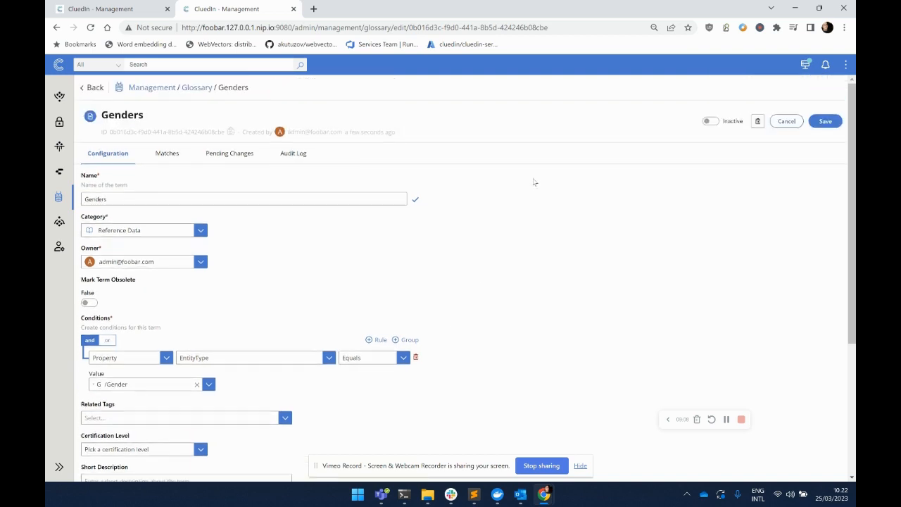
Save the Genders term, set it to active and check its matching records.
left_click(820, 126)
left_click(711, 122)
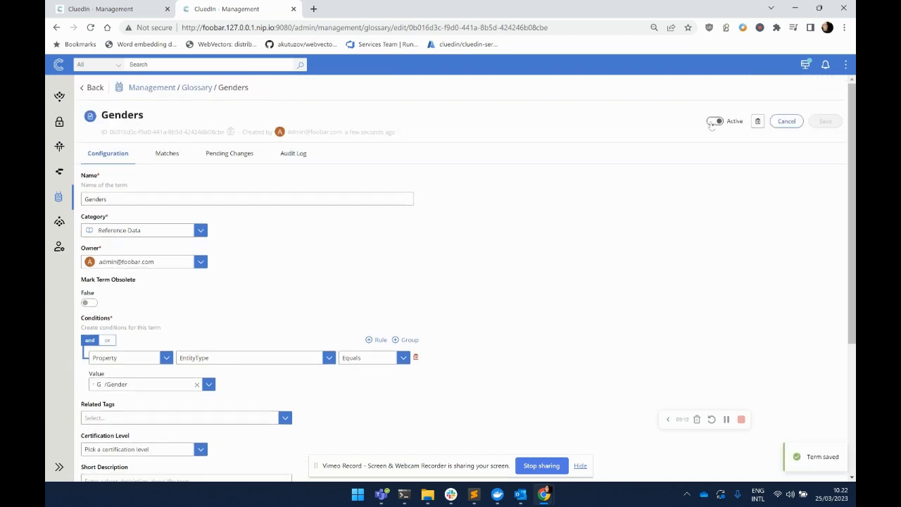
left_click(165, 154)
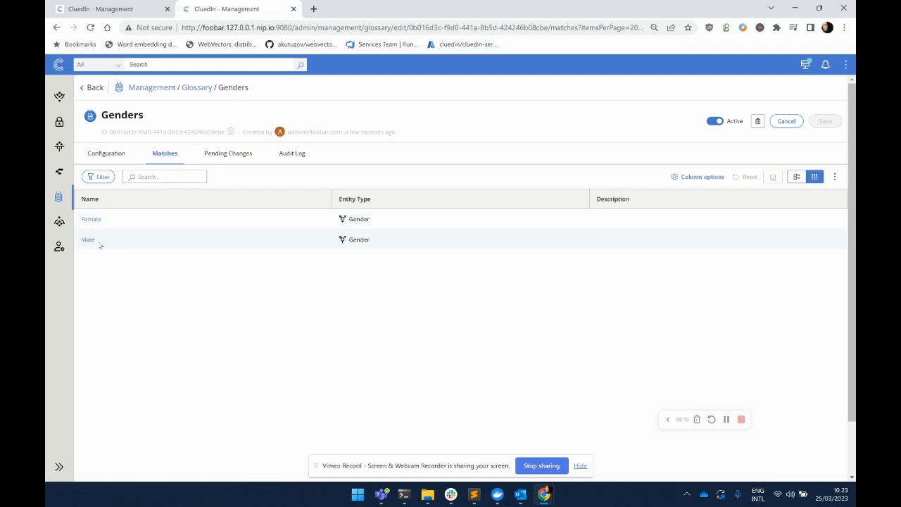
Set the People gender vocabulary key's data type to Lookup with the glossary term Genders, and save the key.
left_click(119, 9)
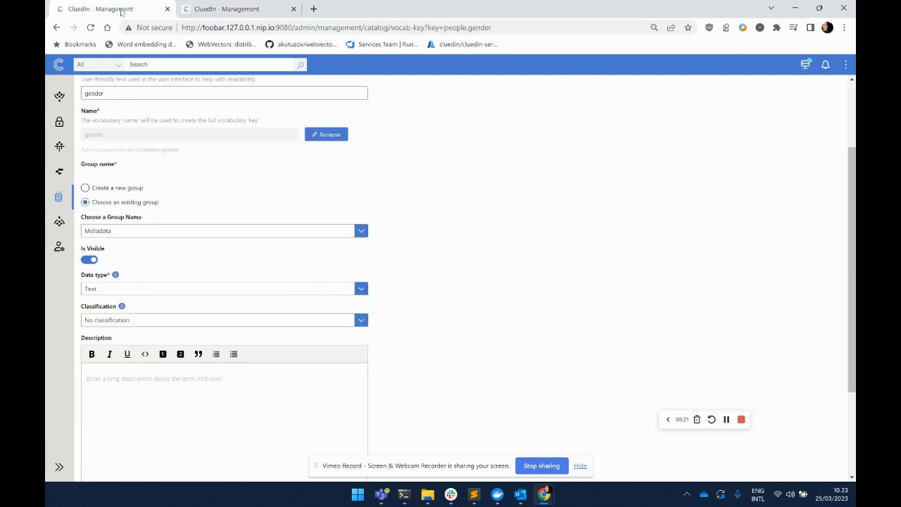
left_click(294, 289)
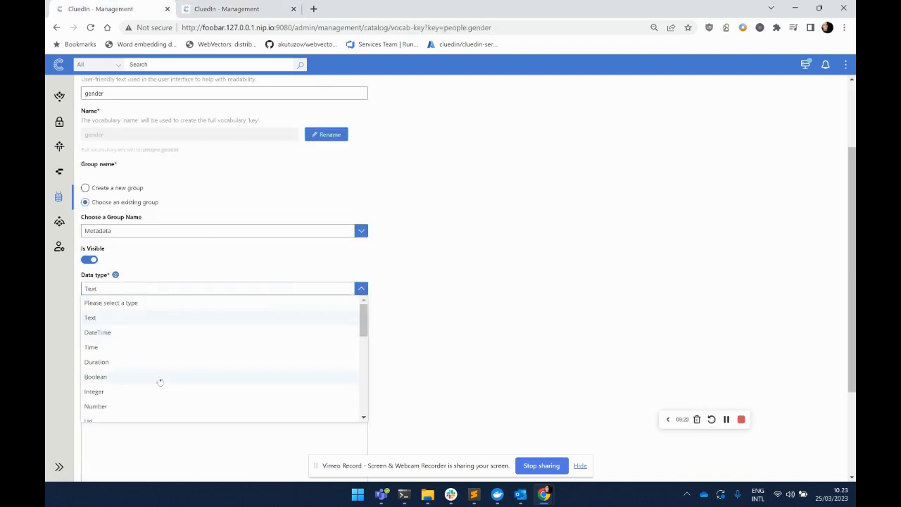
scroll(130, 400, "down", 5)
left_click(125, 414)
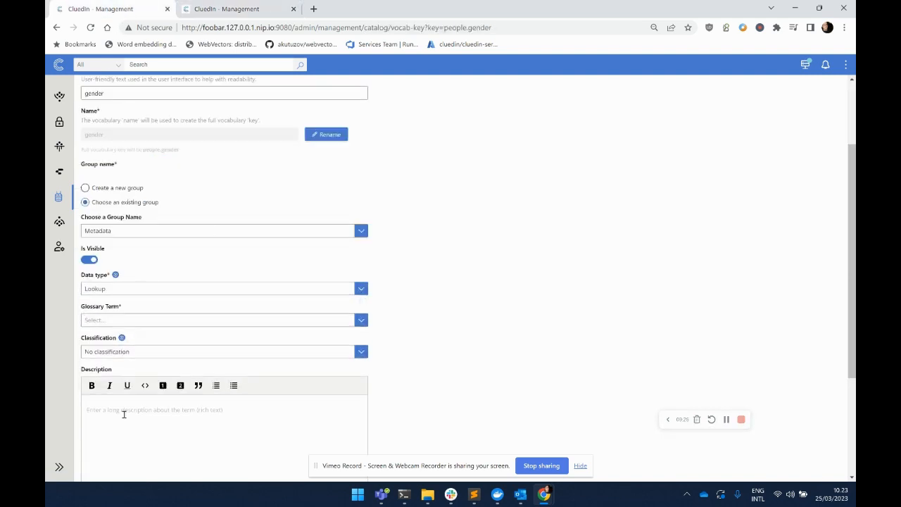
left_click(152, 326)
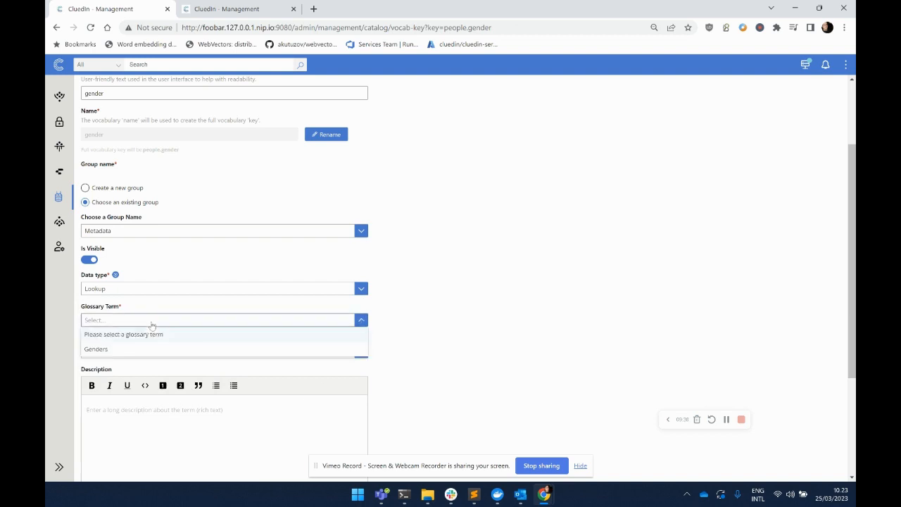
left_click(122, 350)
scroll(527, 293, "up", 3)
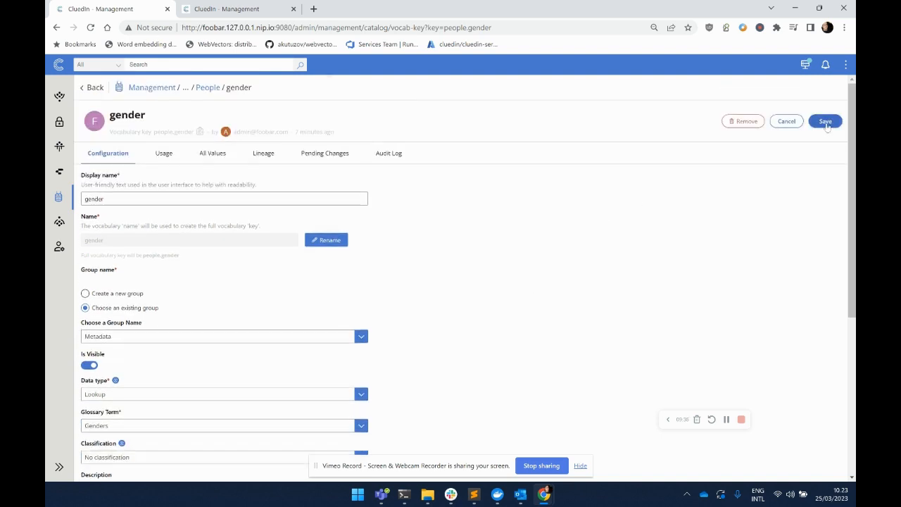
left_click(826, 122)
left_click(479, 310)
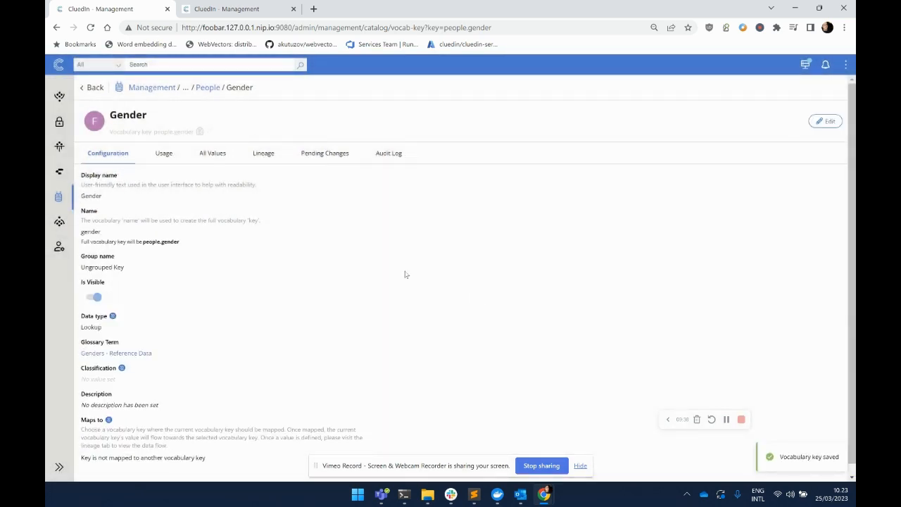
Search all records, open the first three People results in separate browser tabs and show the first record's properties.
left_click(300, 65)
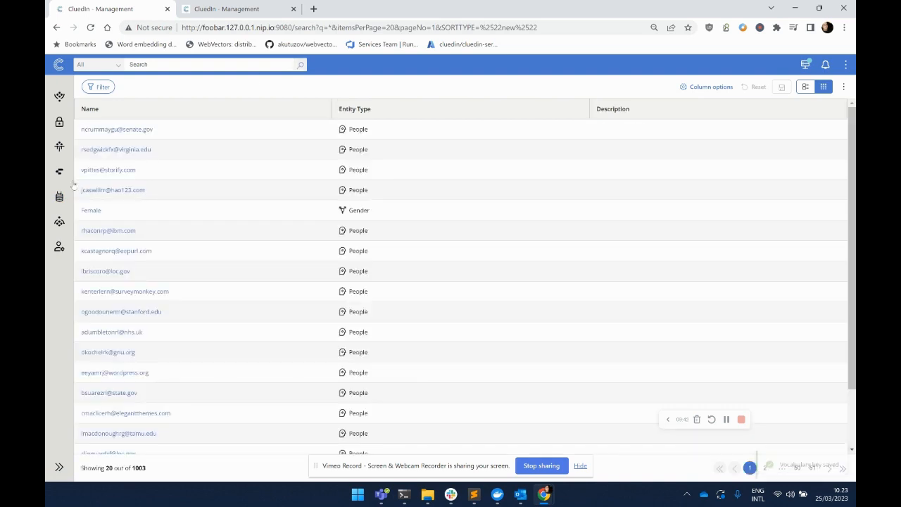
middle_click(120, 151)
middle_click(120, 172)
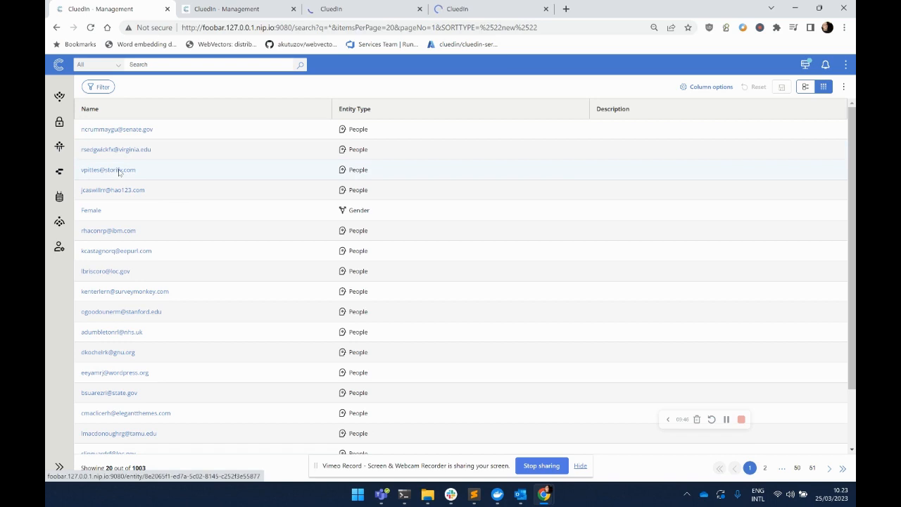
middle_click(118, 172)
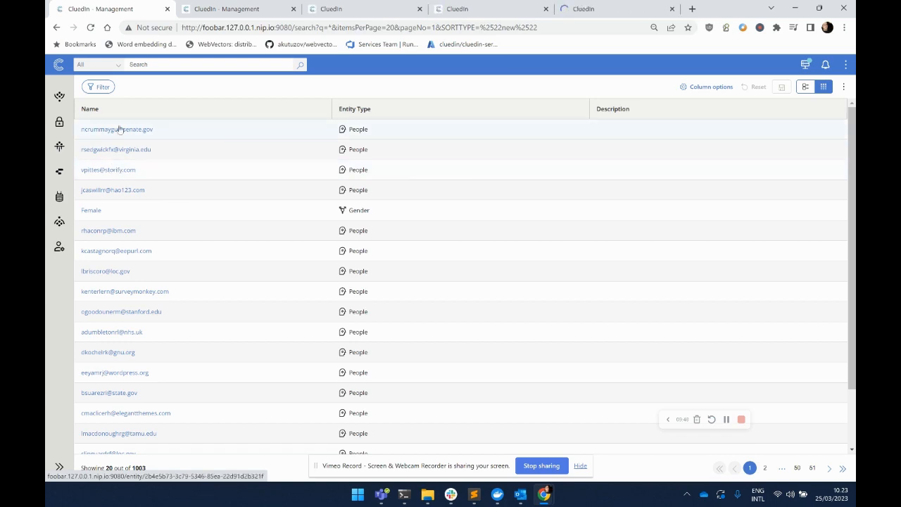
left_click(323, 5)
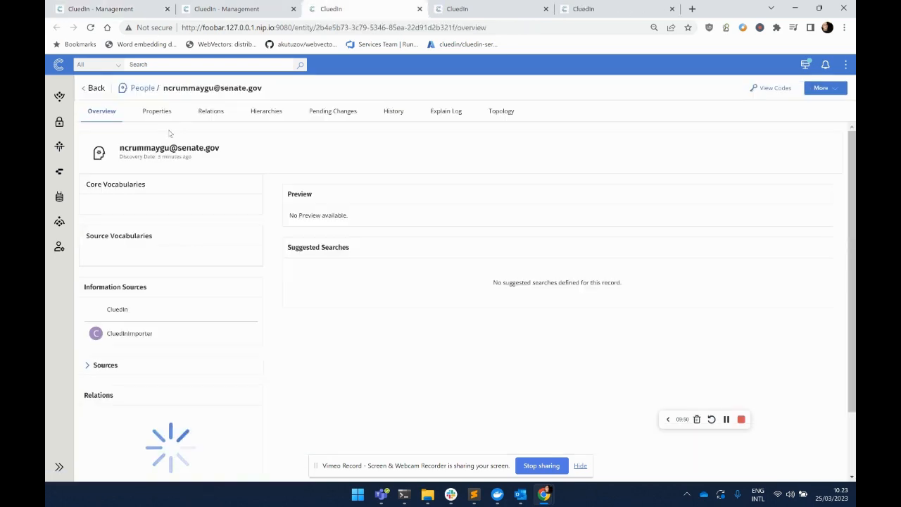
left_click(156, 113)
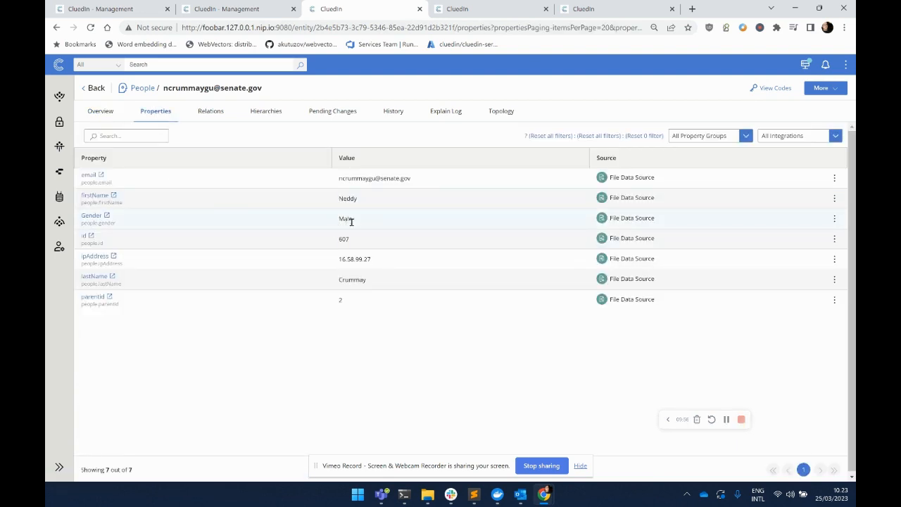
Start editing the record's people.gender value with a direct change to the vocabulary key and list the available lookup values.
left_click(834, 219)
left_click(815, 250)
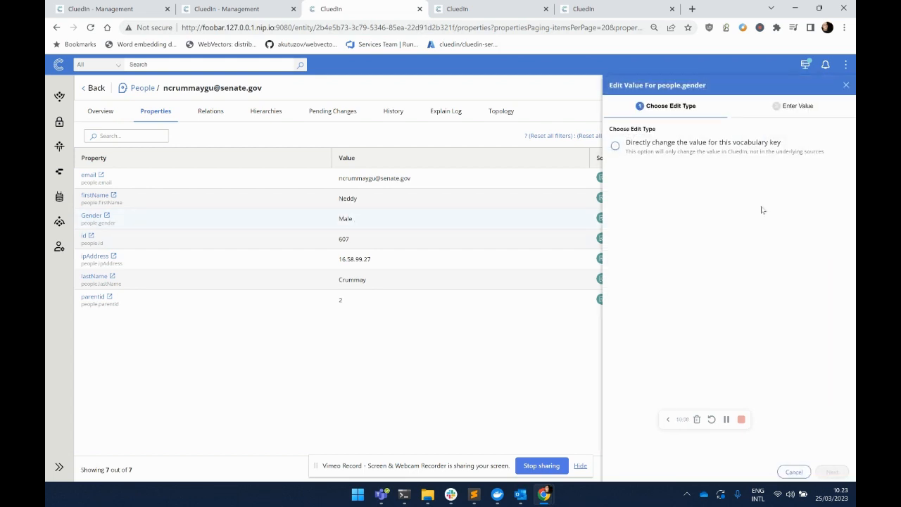
left_click(718, 144)
left_click(833, 472)
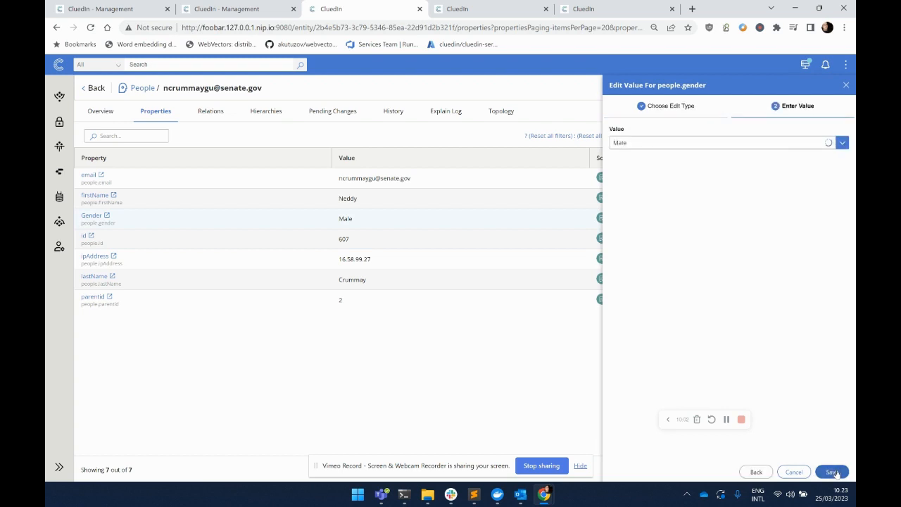
left_click(837, 147)
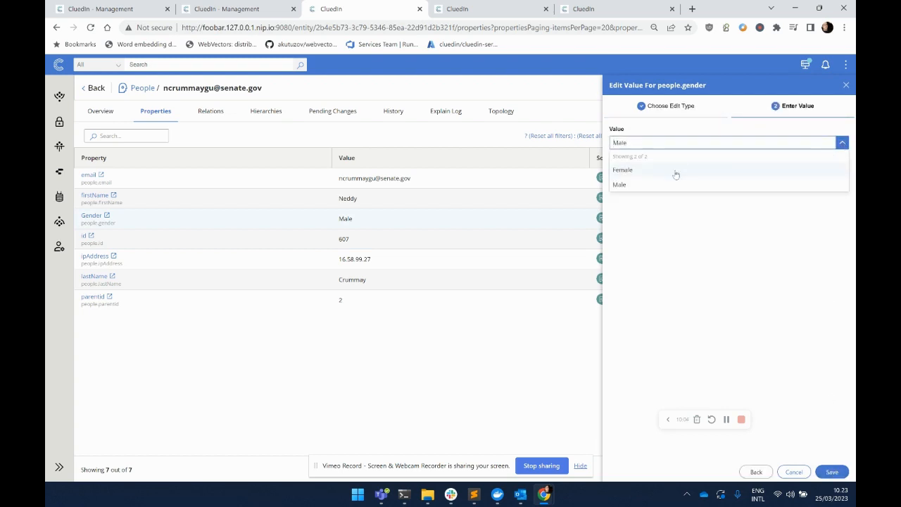